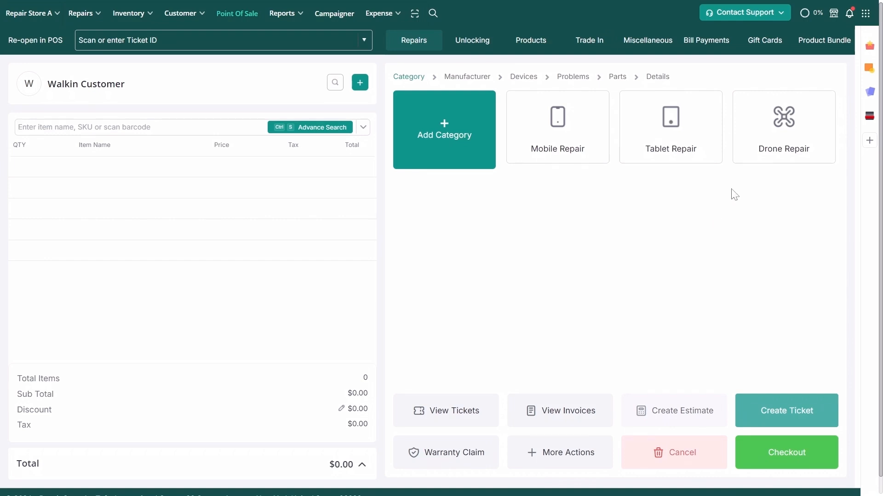
Step: Enable Membership Plans in Store Settings, bringing up the Student, Family and Business plans
{"action": "left_click", "coordinate": [865, 13]}
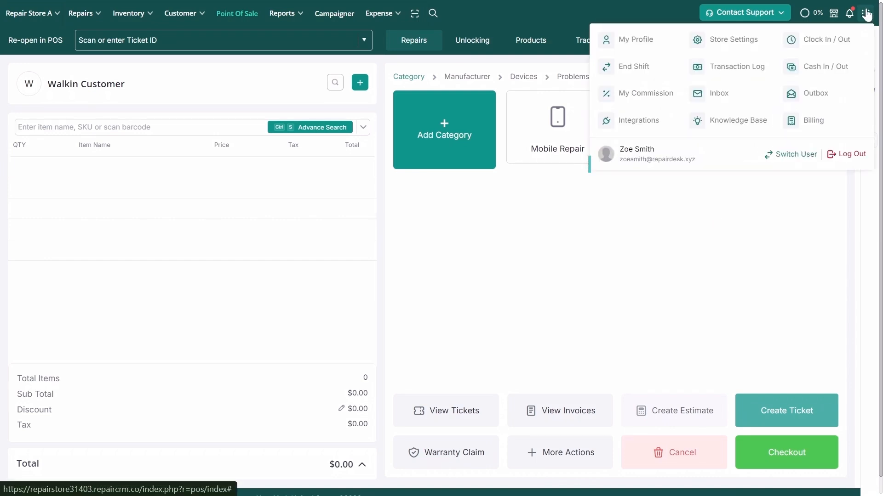
{"action": "left_click", "coordinate": [730, 42]}
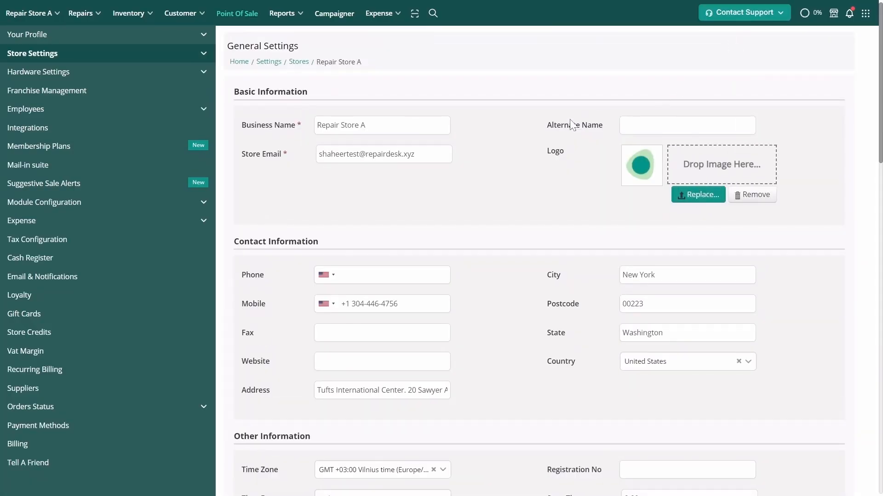
{"action": "left_click", "coordinate": [189, 143]}
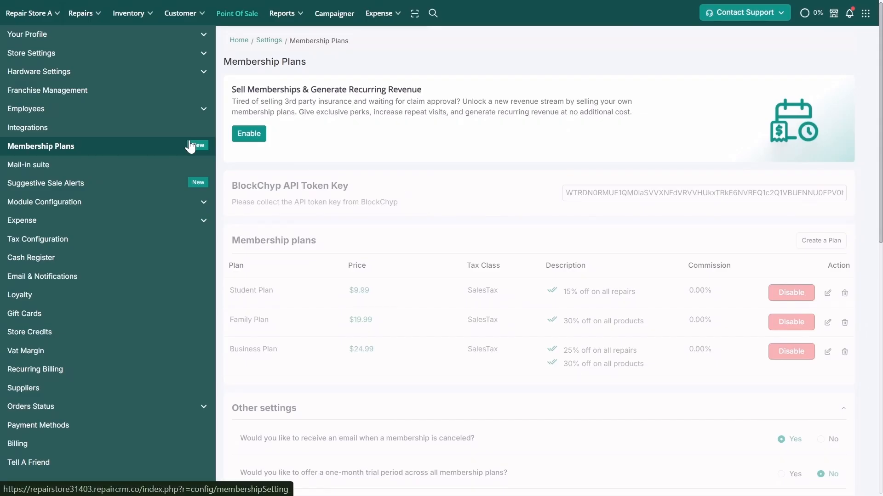
{"action": "left_click", "coordinate": [248, 135]}
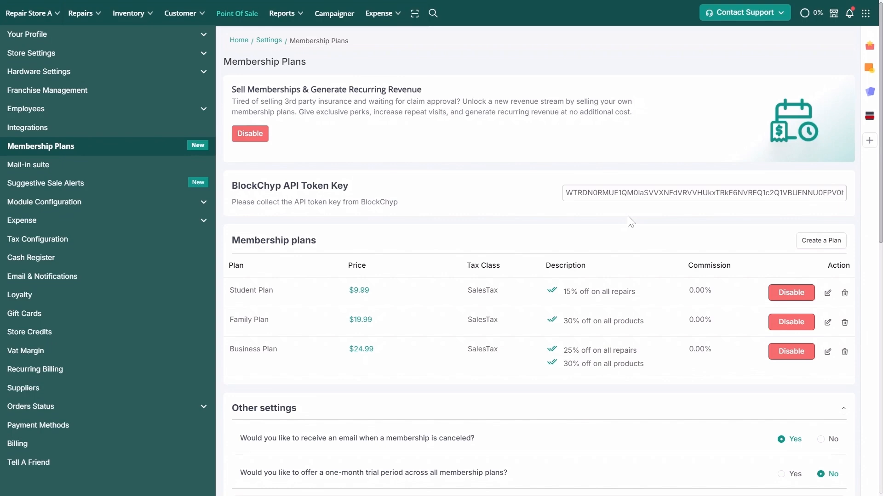
Step: Create a new membership plan named 'Corporate Plan' priced at 29.99
{"action": "left_click", "coordinate": [816, 241]}
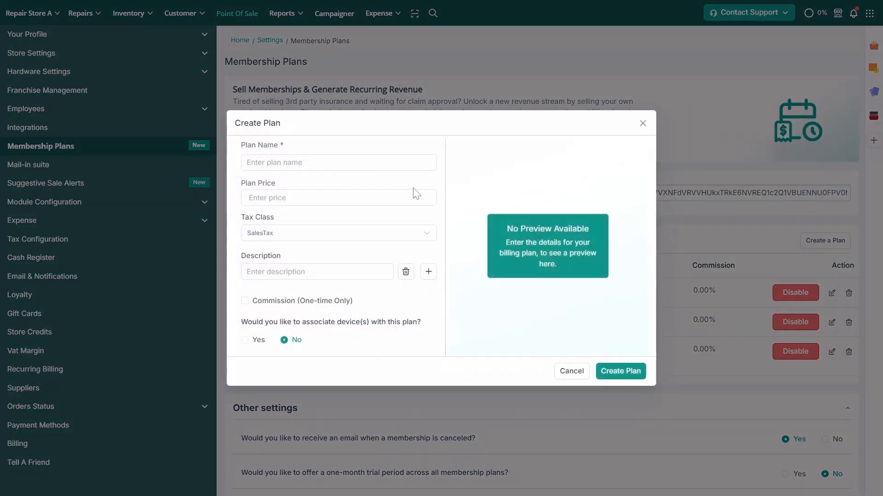
{"action": "left_click", "coordinate": [378, 164]}
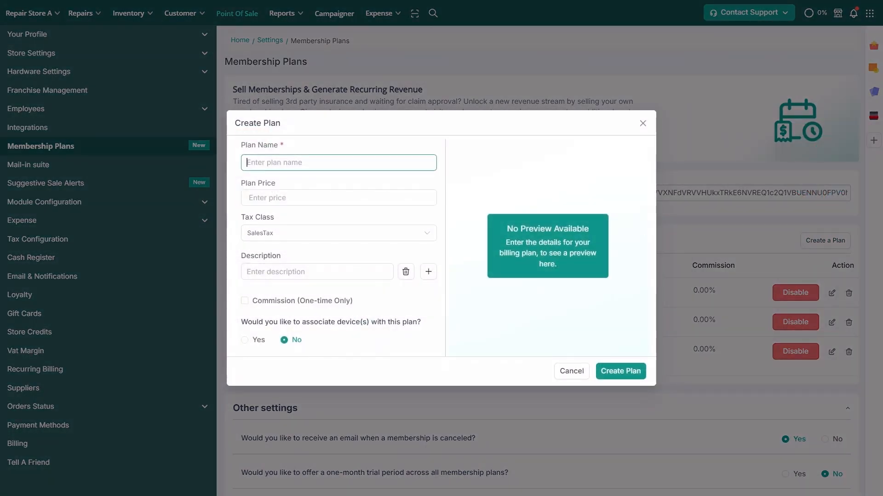
{"action": "type", "text": "Cor"}
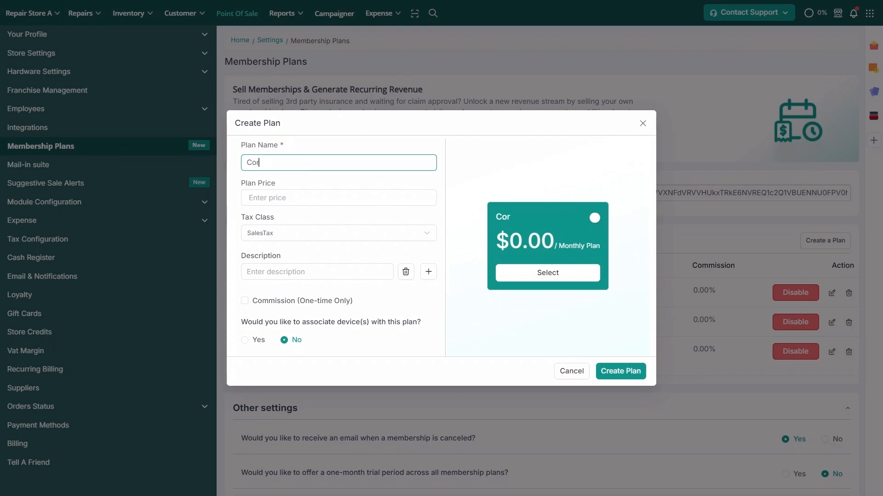
{"action": "type", "text": "porate Plan"}
{"action": "key", "text": "Tab"}
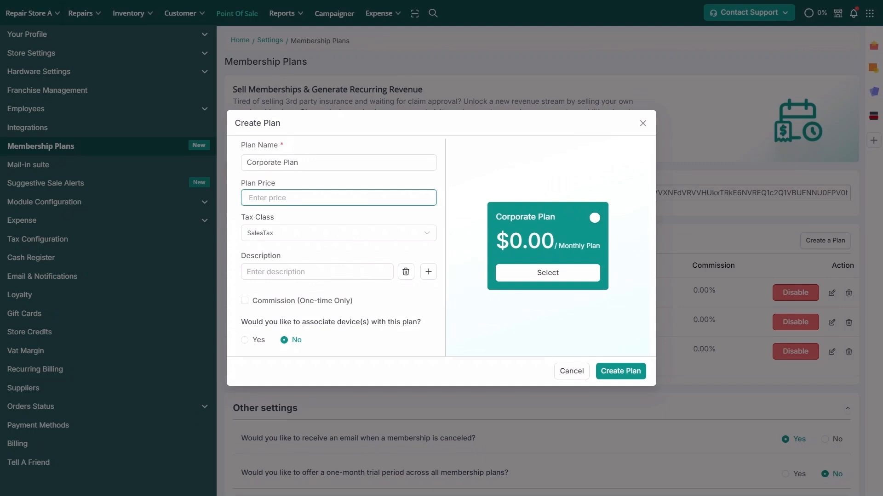
{"action": "type", "text": "29.99"}
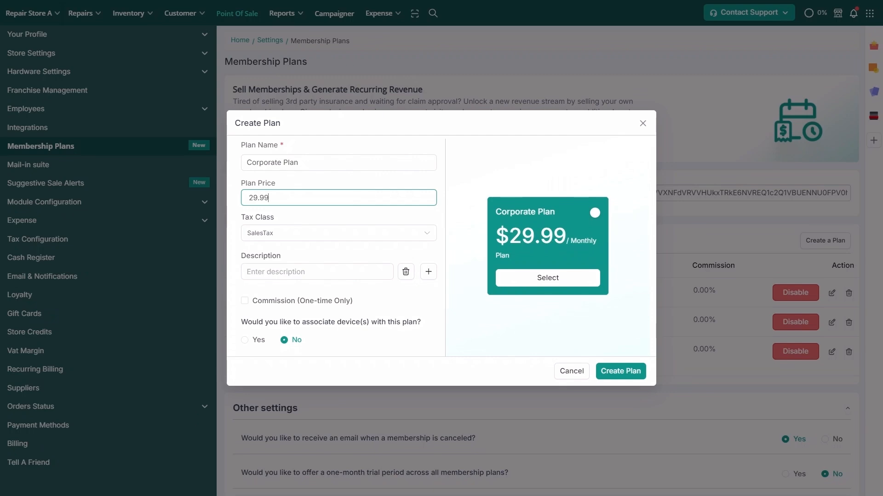
Step: Give the plan the SalesTax tax class and the description 'Free tempered glass'
{"action": "left_click", "coordinate": [426, 233]}
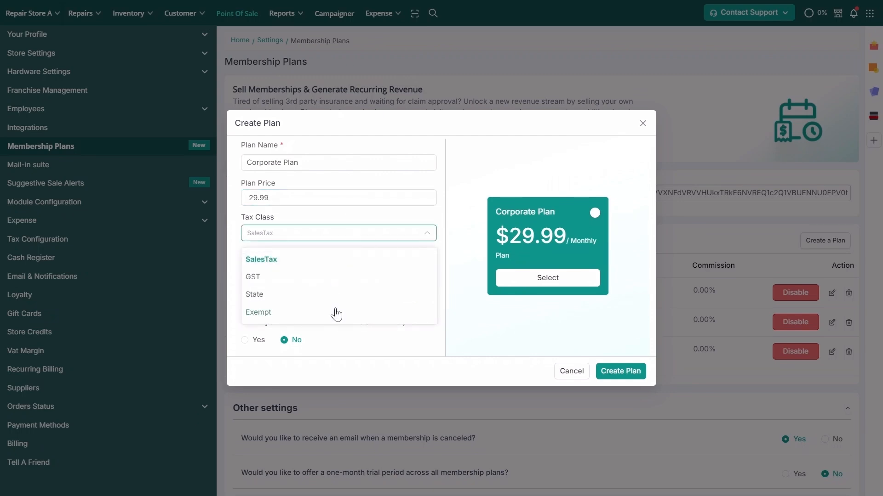
{"action": "left_click", "coordinate": [337, 259]}
{"action": "left_click", "coordinate": [336, 268]}
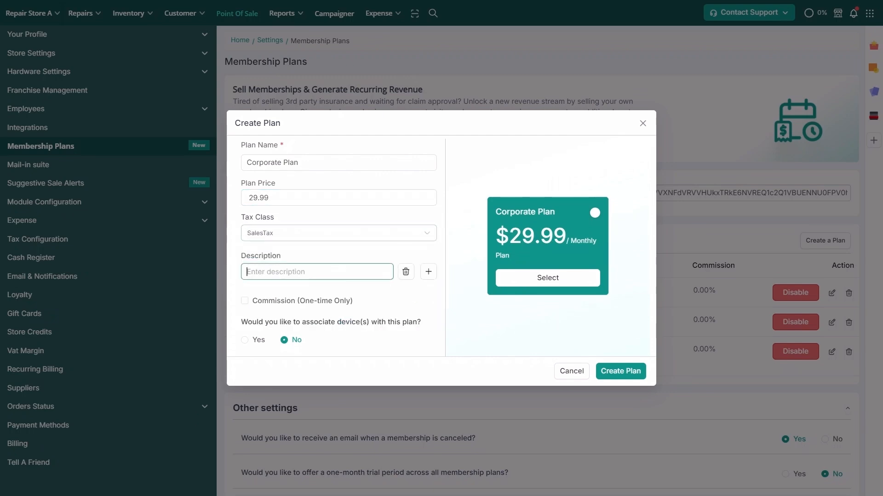
{"action": "type", "text": "Free"}
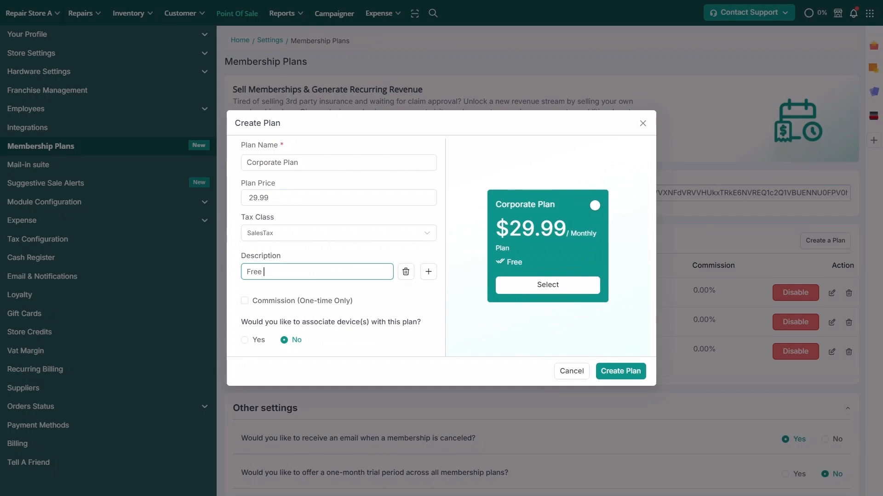
{"action": "type", "text": " tempered glass"}
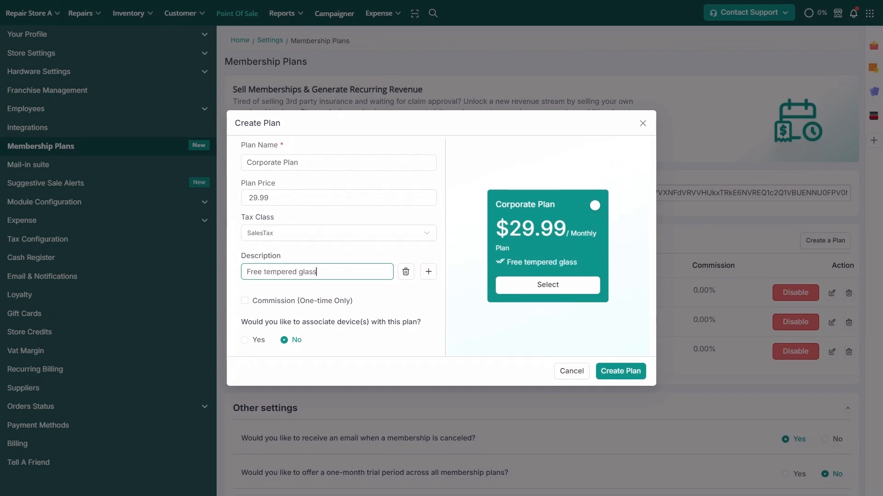
Step: Add a one-time 10% commission to the Corporate Plan
{"action": "left_click", "coordinate": [246, 301]}
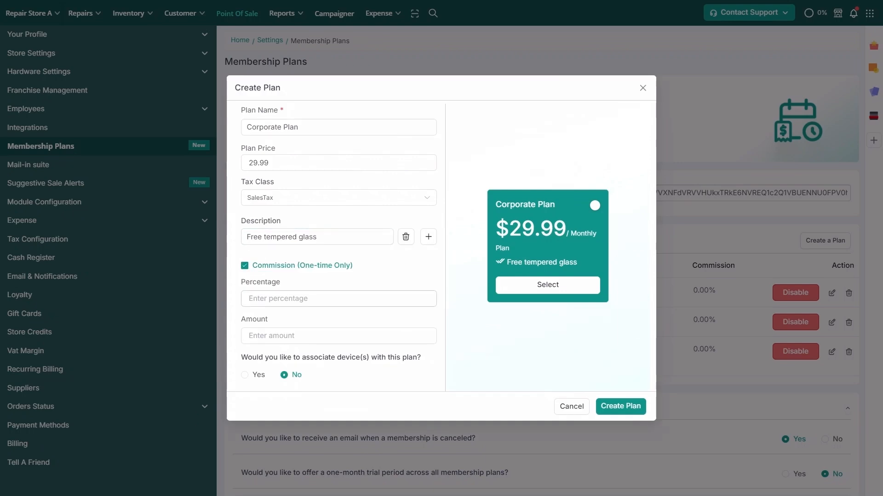
{"action": "left_click", "coordinate": [276, 299]}
{"action": "type", "text": "10"}
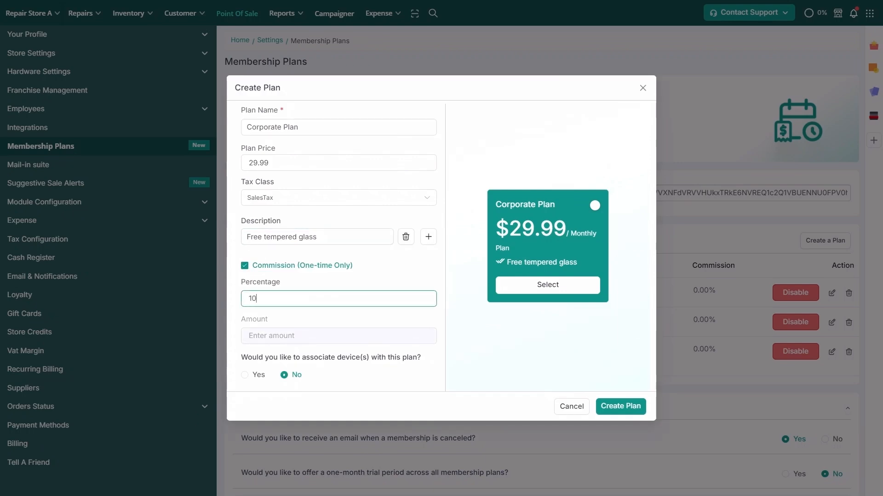
Step: Cover 2 devices with a mandatory IMEI/Serial field and save the Corporate Plan
{"action": "left_click", "coordinate": [246, 375]}
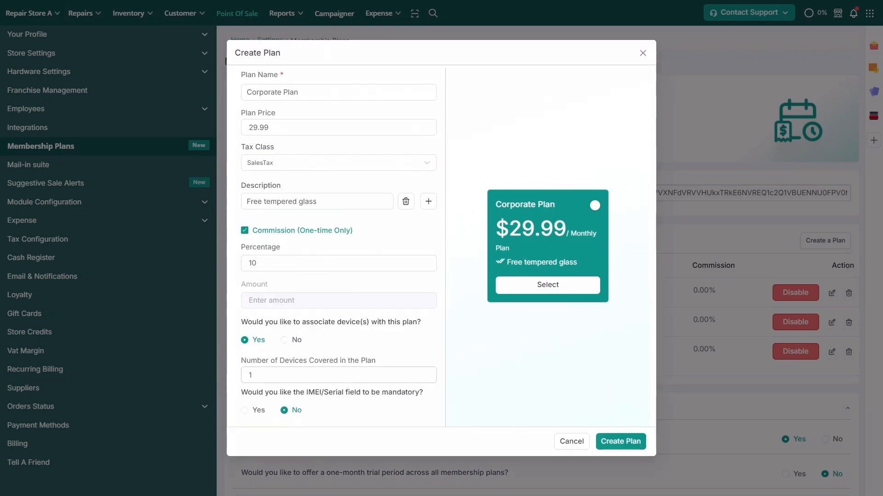
{"action": "left_click", "coordinate": [250, 375]}
{"action": "key", "text": "BackSpace"}
{"action": "type", "text": "2"}
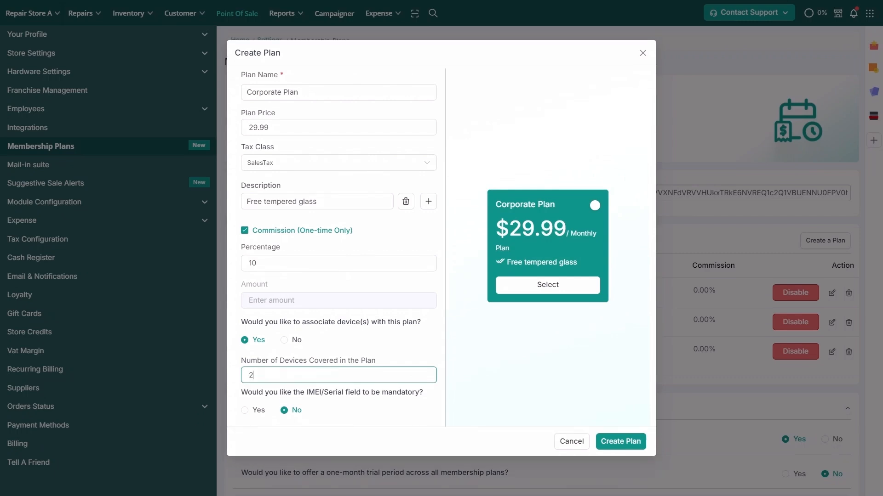
{"action": "left_click", "coordinate": [247, 412]}
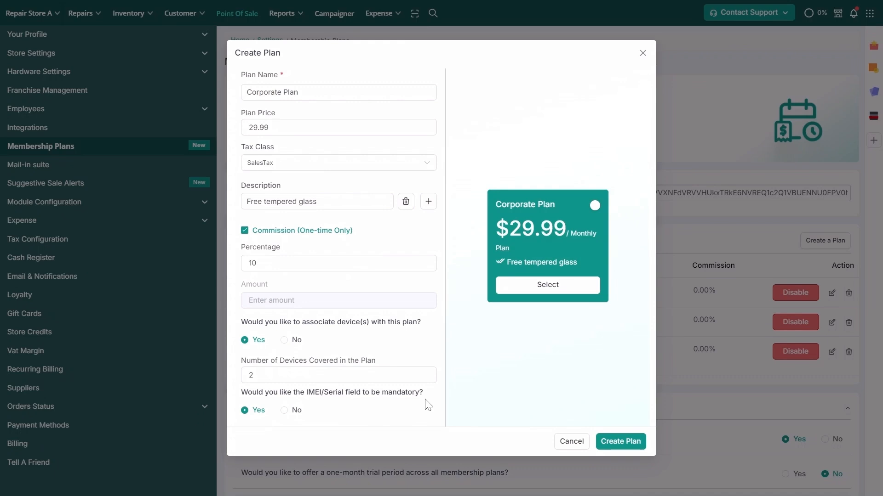
{"action": "left_click", "coordinate": [624, 440]}
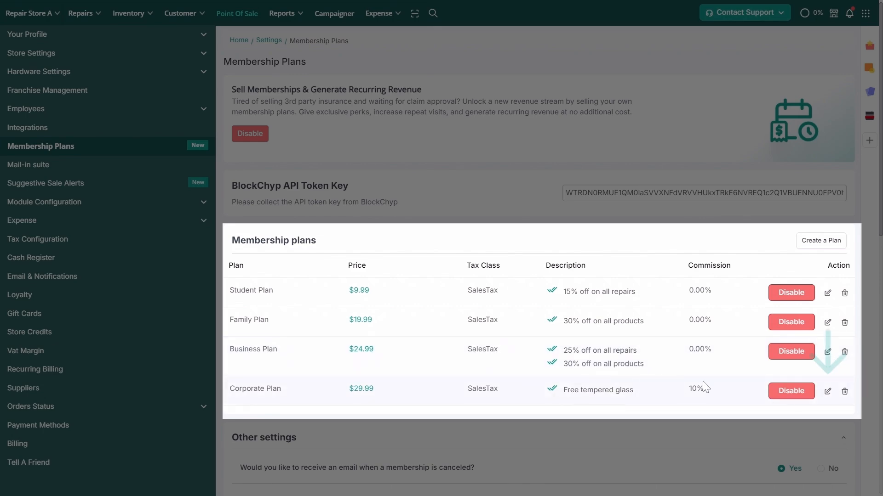
Step: Update the plan to 'Corporate Tier 1 Plan' at $27.99 with a '35% off on all repairs' line
{"action": "left_click", "coordinate": [829, 394]}
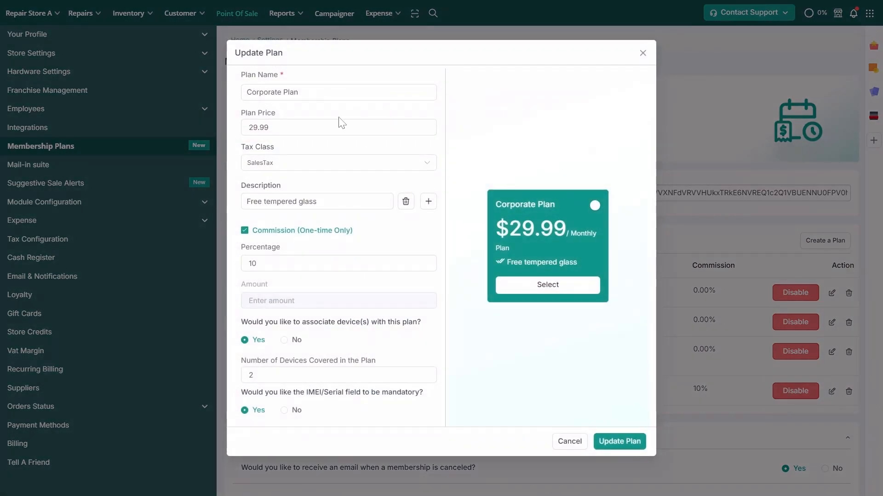
{"action": "type", "text": "Tier 1"}
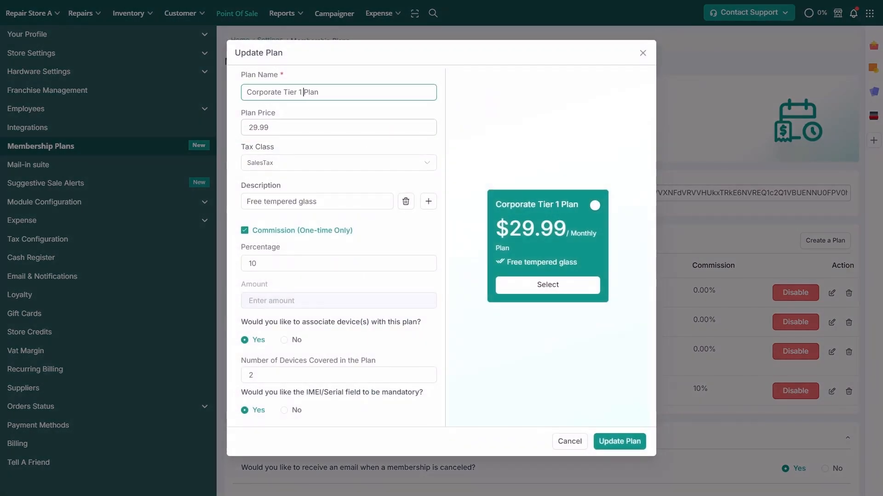
{"action": "key", "text": "Tab"}
{"action": "type", "text": "27.99"}
{"action": "left_click", "coordinate": [432, 200]}
{"action": "key", "text": "Tab"}
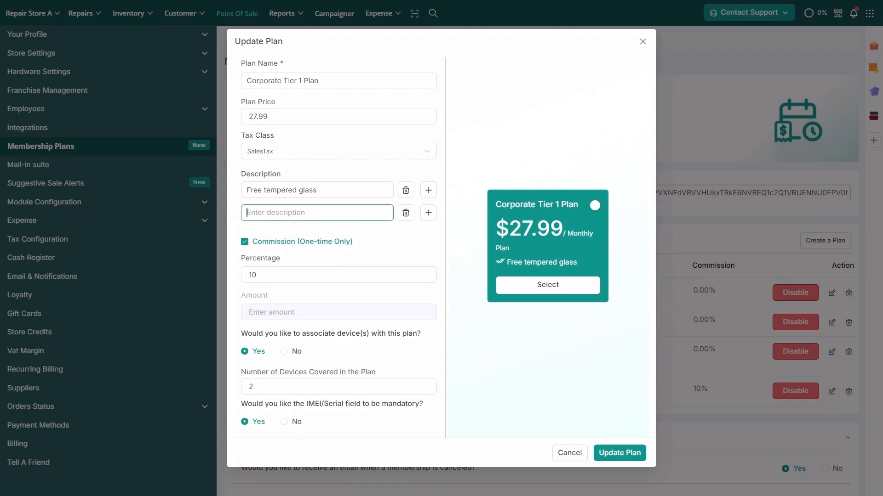
{"action": "type", "text": "35% off on a"}
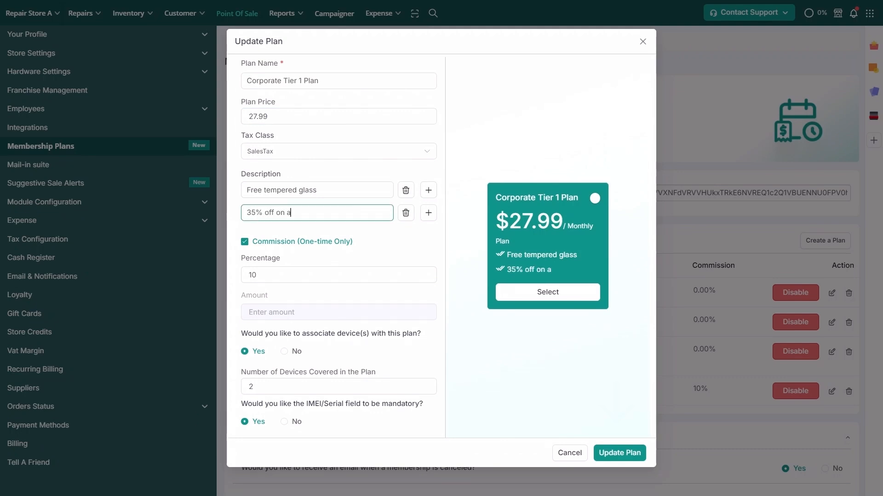
{"action": "type", "text": "ll repairs"}
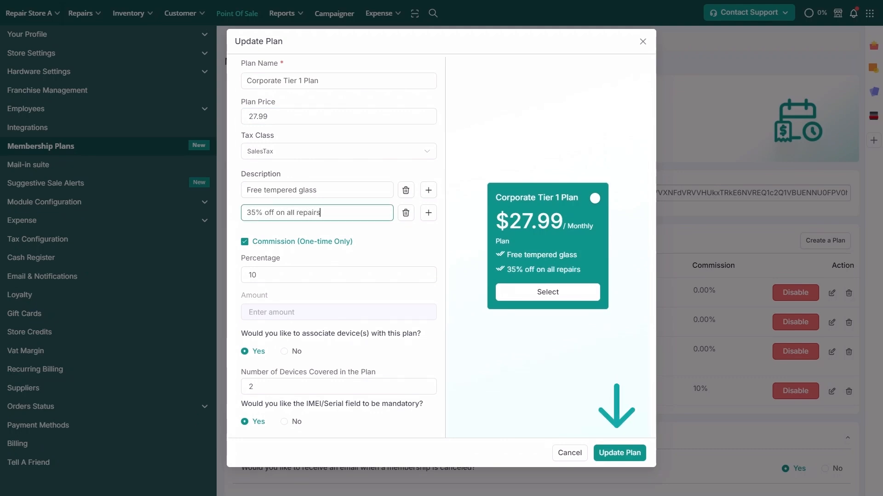
{"action": "left_click", "coordinate": [611, 451]}
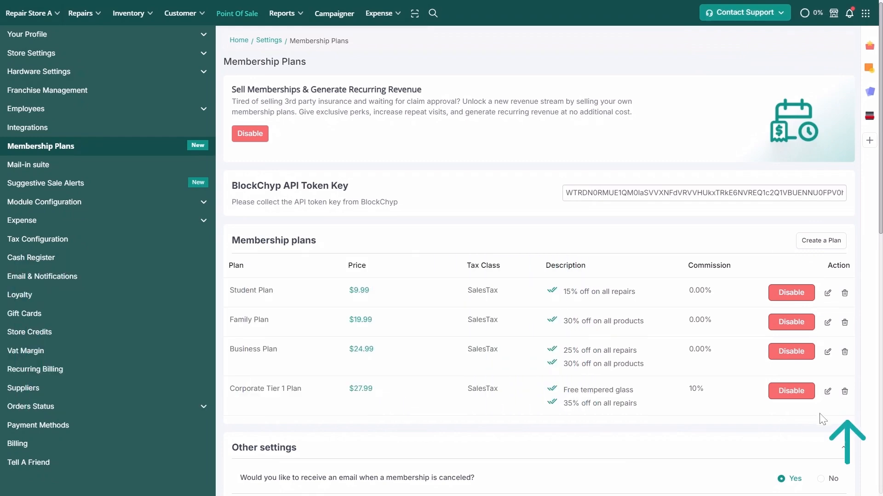
Step: Delete the Corporate Tier 1 Plan and confirm the removal
{"action": "left_click", "coordinate": [845, 393]}
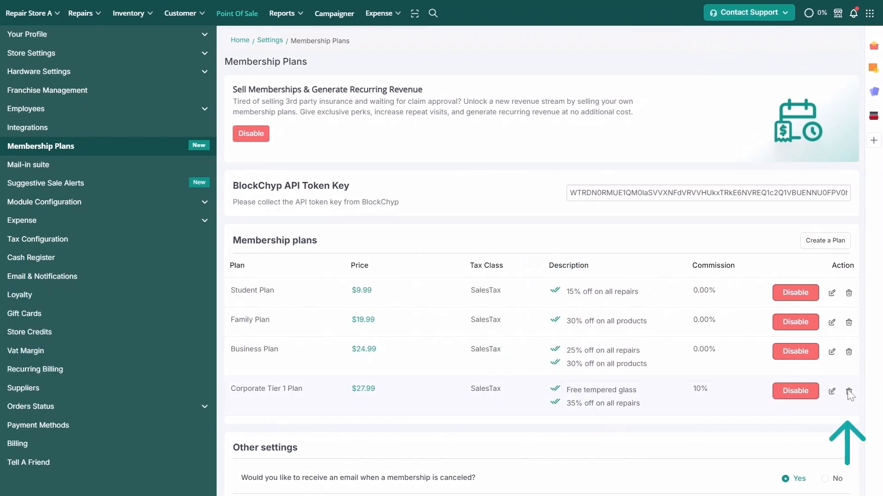
{"action": "left_click", "coordinate": [532, 274]}
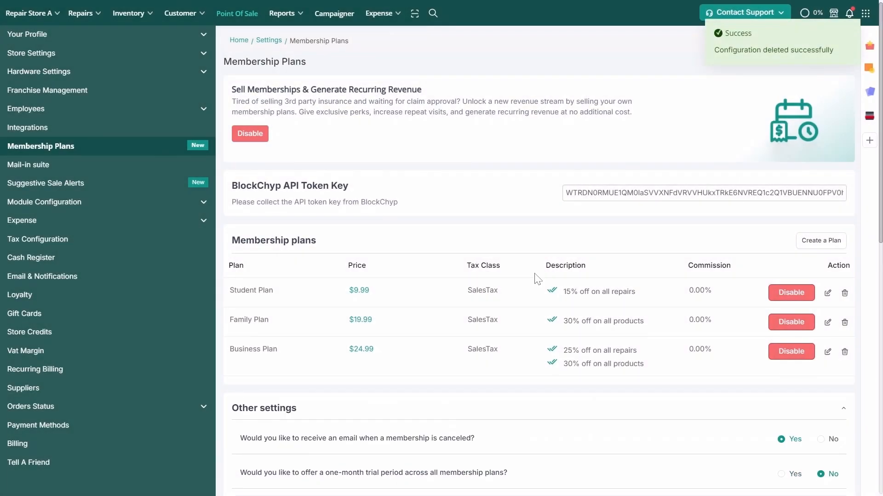
{"action": "scroll", "coordinate": [537, 279], "scroll_direction": "down", "scroll_amount": 3}
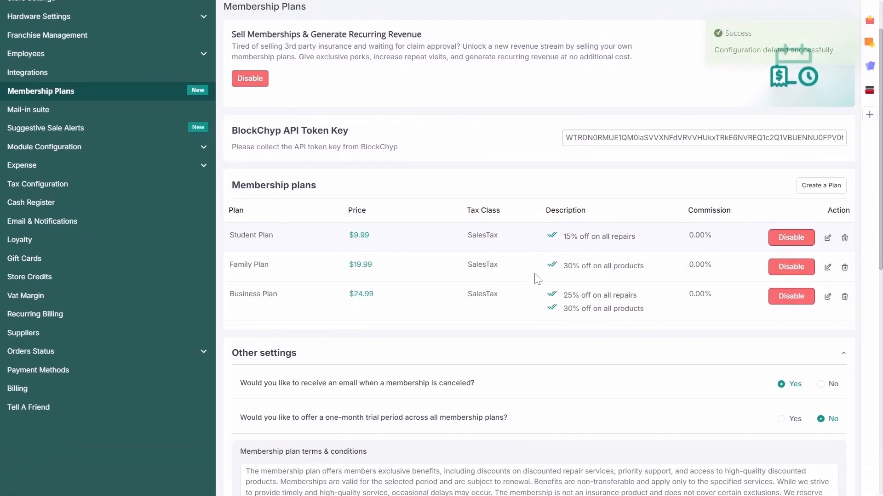
{"action": "scroll", "coordinate": [535, 278], "scroll_direction": "down", "scroll_amount": 2}
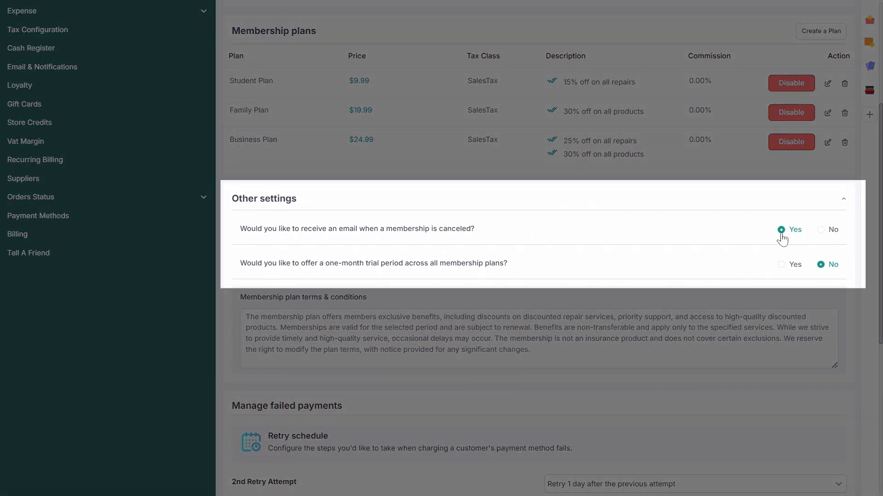
Step: Offer a one-month trial period on all membership plans
{"action": "left_click", "coordinate": [781, 264]}
{"action": "scroll", "coordinate": [787, 310], "scroll_direction": "down", "scroll_amount": 5}
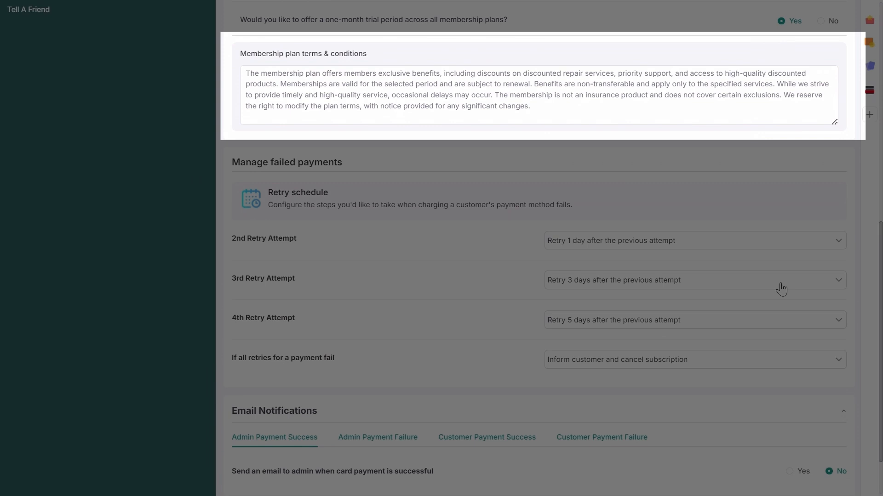
{"action": "scroll", "coordinate": [764, 245], "scroll_direction": "down", "scroll_amount": 1}
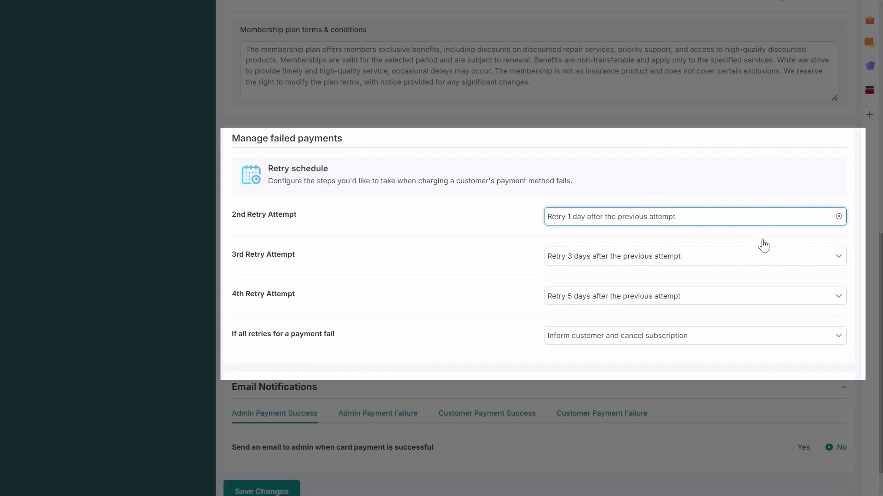
{"action": "scroll", "coordinate": [763, 246], "scroll_direction": "down", "scroll_amount": 1}
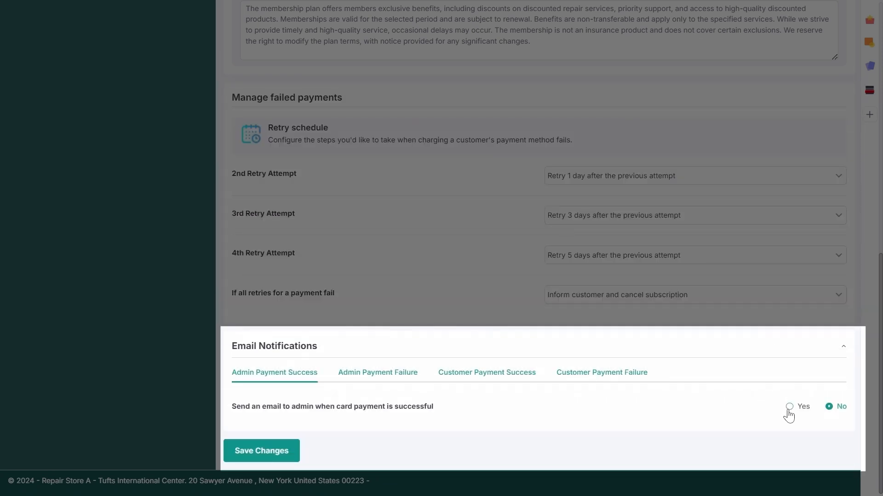
Step: Email the admin on successful card payments, save the settings, and return to Point of Sale
{"action": "left_click", "coordinate": [789, 407]}
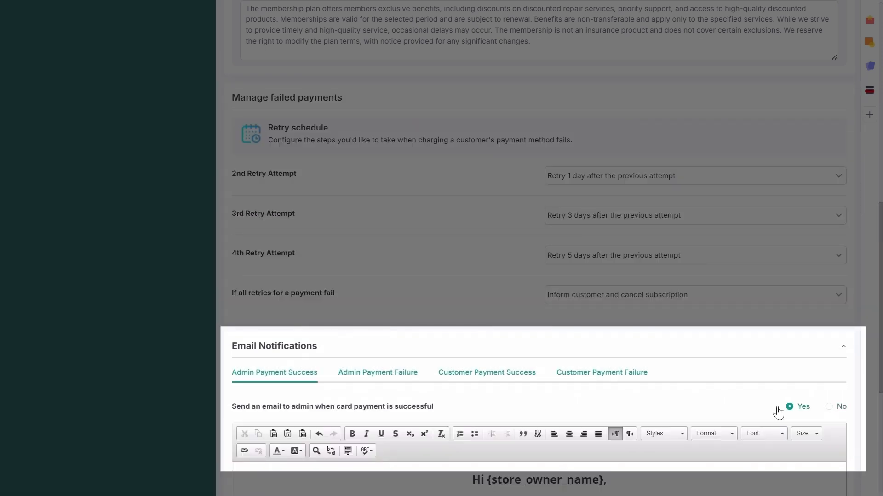
{"action": "scroll", "coordinate": [727, 404], "scroll_direction": "down", "scroll_amount": 5}
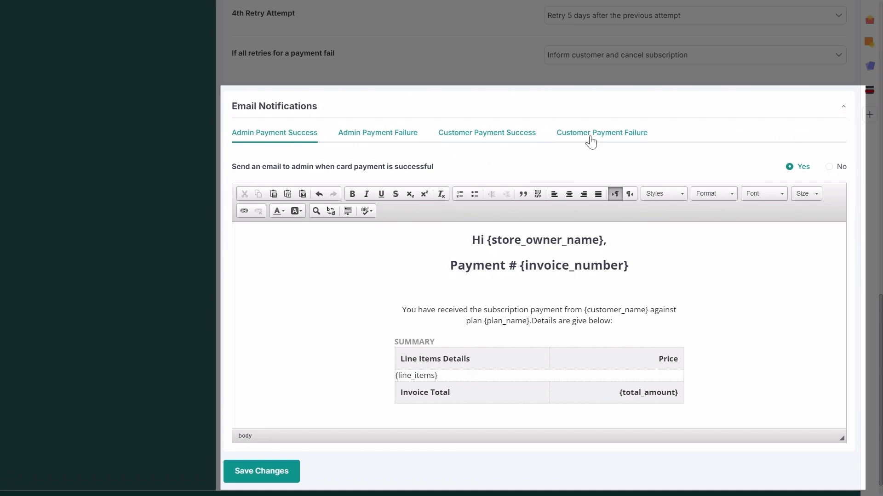
{"action": "left_click", "coordinate": [287, 471]}
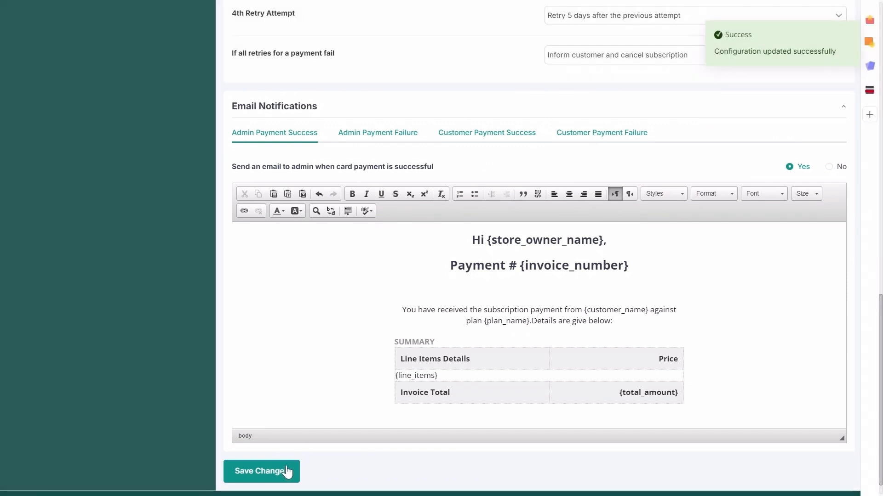
{"action": "scroll", "coordinate": [287, 471], "scroll_direction": "up", "scroll_amount": 15}
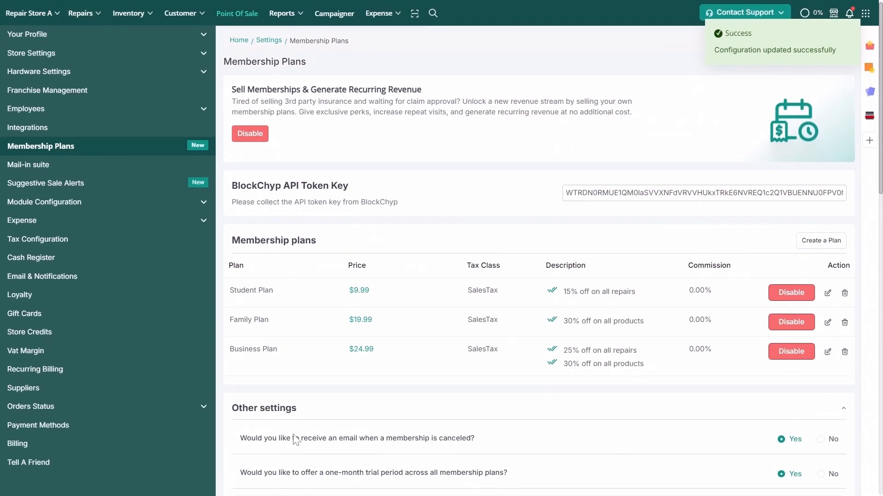
{"action": "left_click", "coordinate": [248, 18]}
Step: Select the existing customer, add the iPhone 15 Pro Max via SKU 674200352, and begin checkout
{"action": "left_click", "coordinate": [327, 84]}
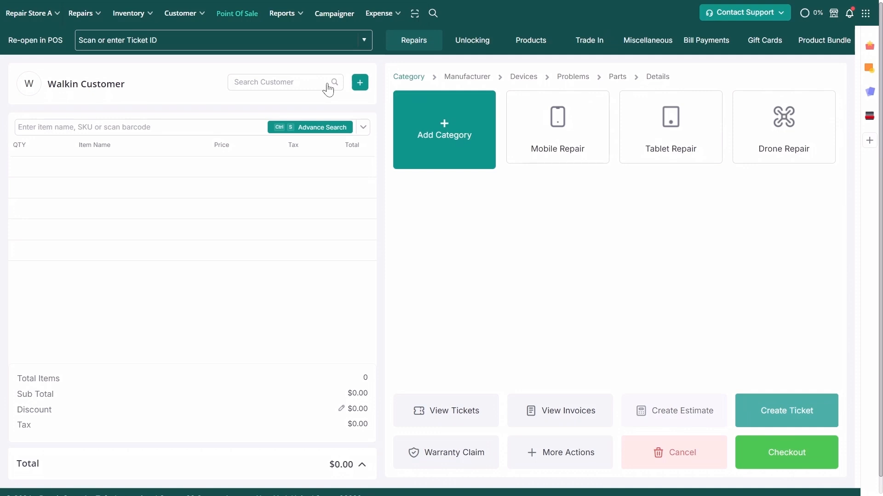
{"action": "type", "text": "joe"}
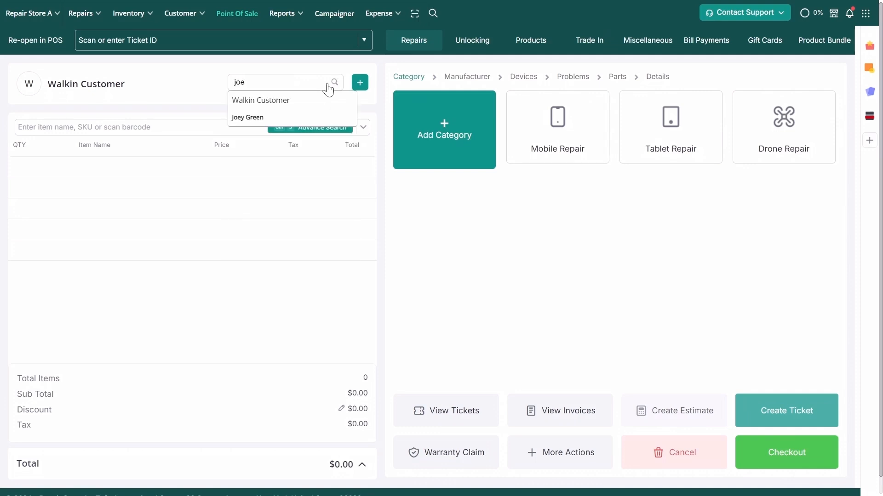
{"action": "left_click", "coordinate": [324, 117]}
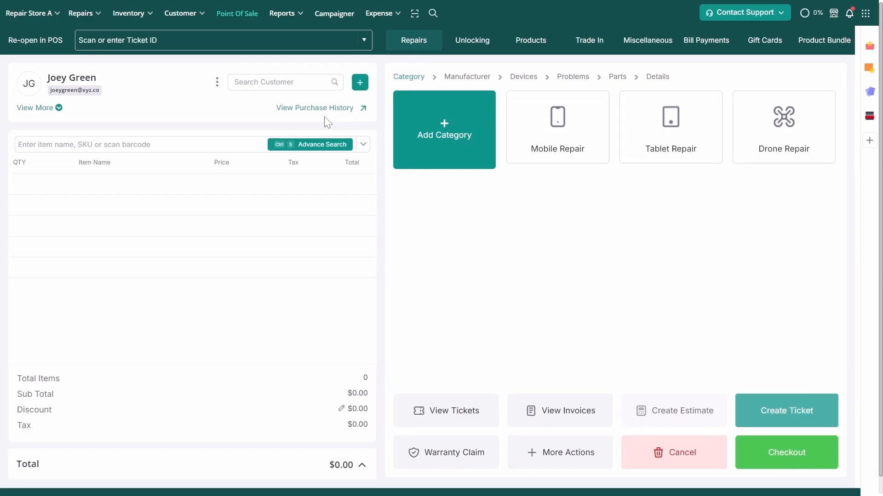
{"action": "type", "text": "674200352"}
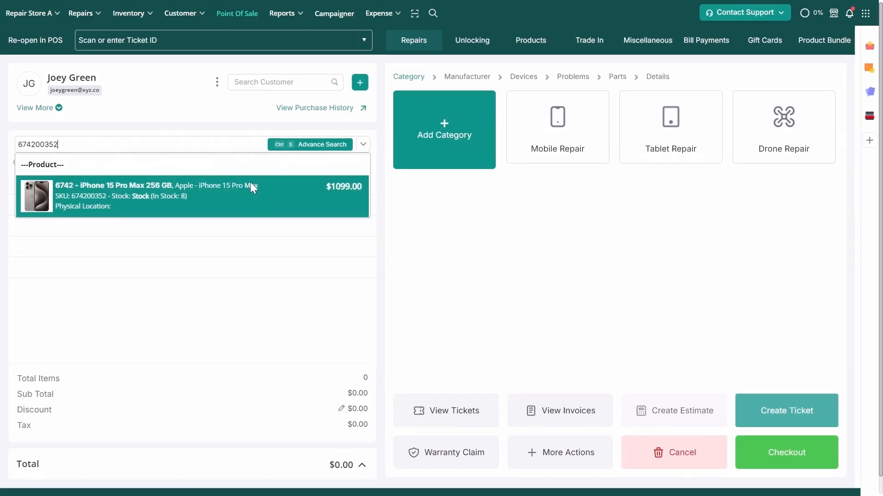
{"action": "left_click", "coordinate": [250, 182]}
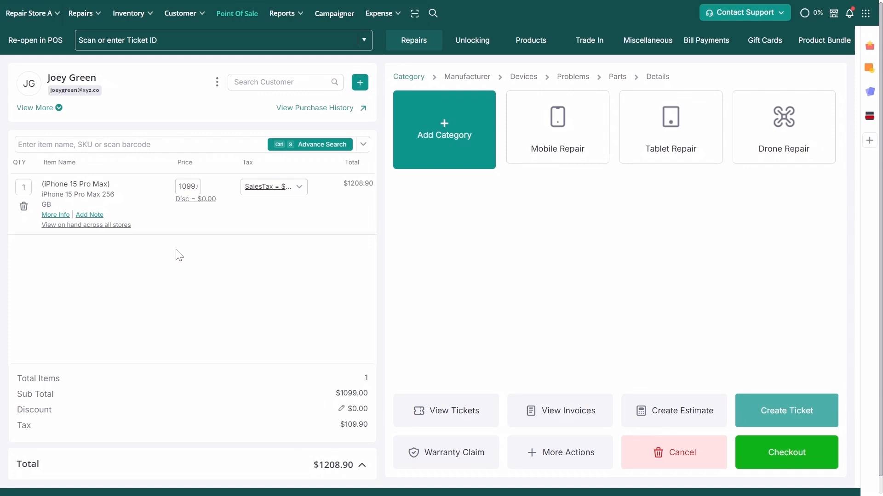
{"action": "left_click", "coordinate": [757, 453]}
Step: Choose the Family Plan and cover an iPhone 15 Pro Max with its pasted IMEI/serial
{"action": "left_click", "coordinate": [448, 290]}
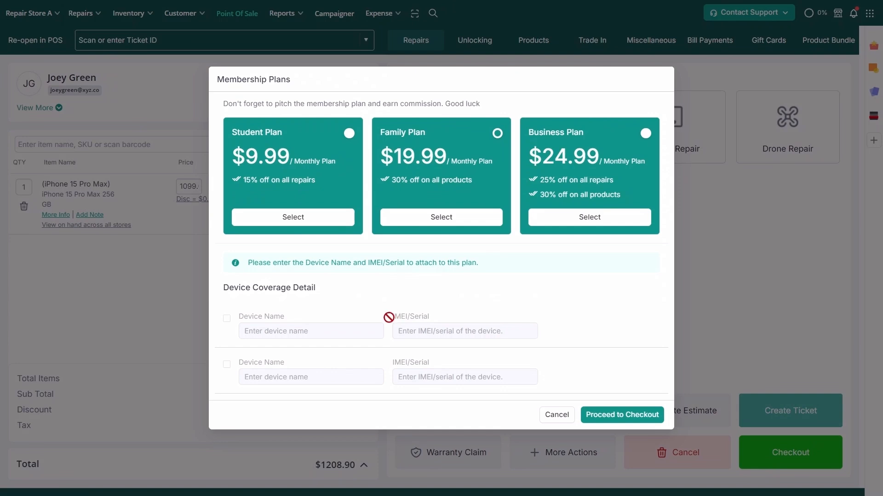
{"action": "left_click", "coordinate": [227, 319]}
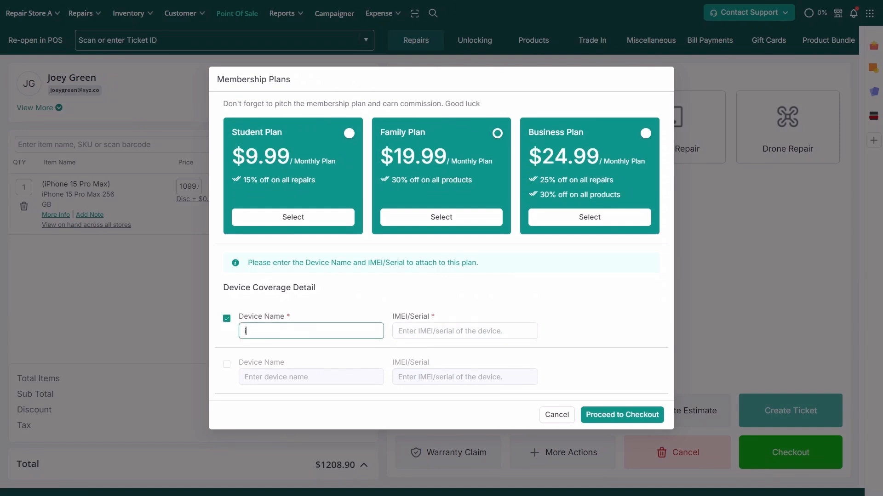
{"action": "type", "text": "iPhone 15 Pro Max"}
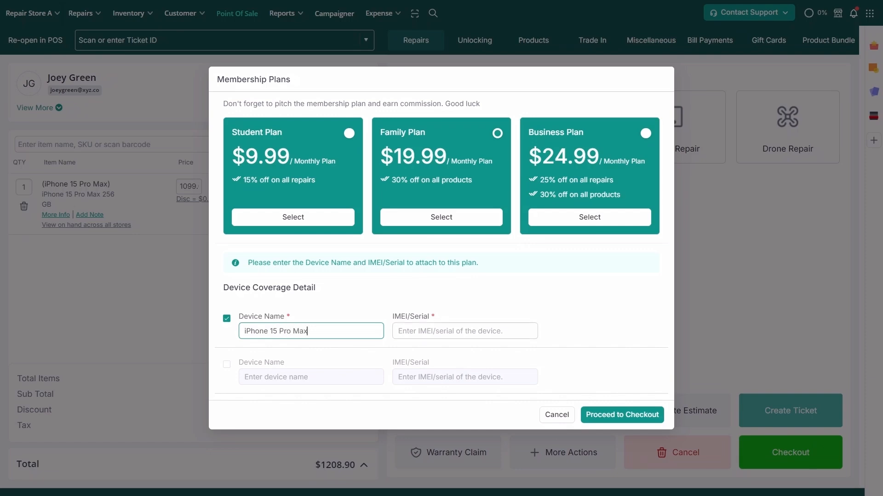
{"action": "left_click", "coordinate": [441, 331]}
{"action": "key", "text": "ctrl+v"}
{"action": "left_click", "coordinate": [227, 364]}
{"action": "left_click", "coordinate": [266, 376]}
{"action": "type", "text": "i"}
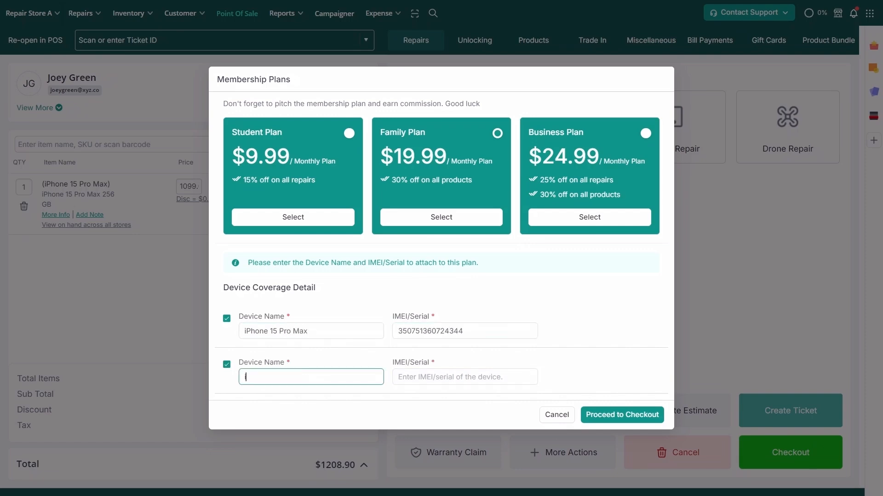
{"action": "type", "text": "Phone 12 Pro"}
{"action": "key", "text": "Tab"}
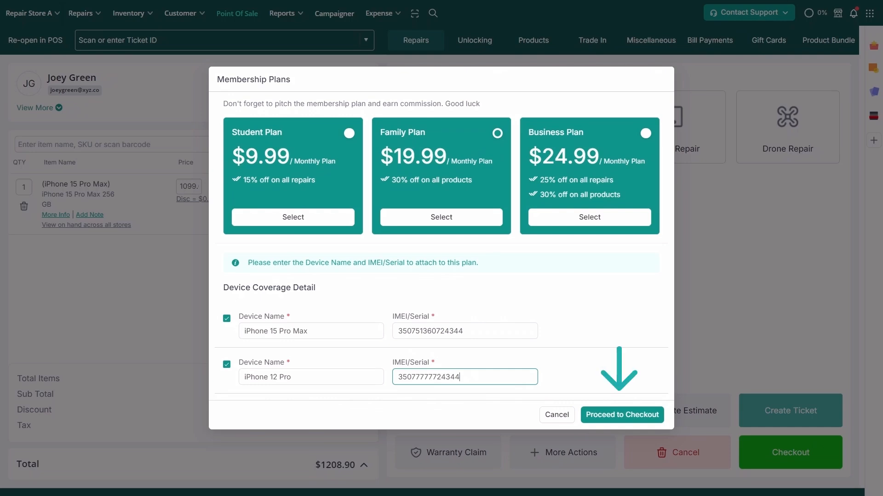
{"action": "left_click", "coordinate": [600, 415]}
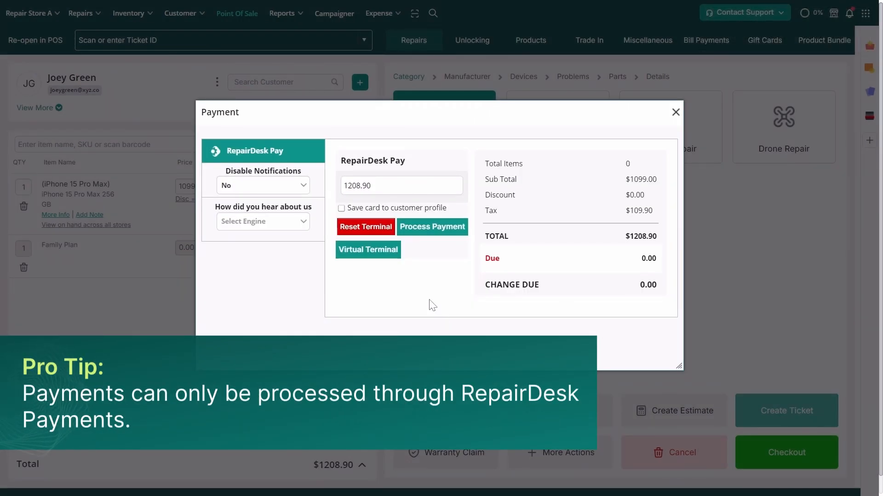
Step: Charge the $1208.90 manually, entering the card details and the cardholder's name
{"action": "left_click", "coordinate": [381, 255]}
{"action": "left_click", "coordinate": [616, 375]}
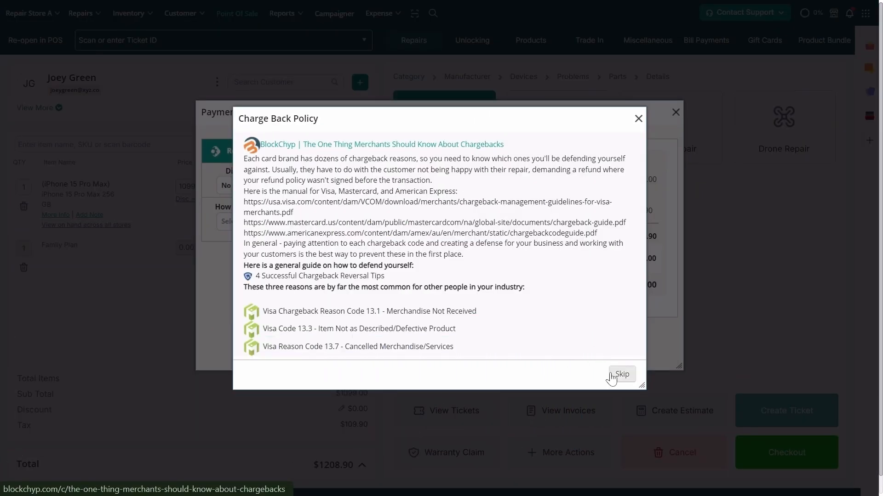
{"action": "type", "text": "4242424242"}
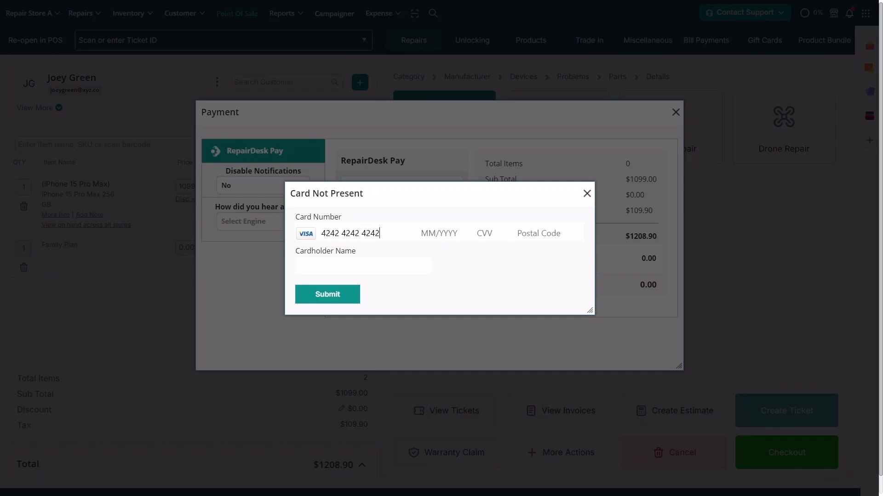
{"action": "type", "text": "424242092028787"}
{"action": "left_click", "coordinate": [363, 265]}
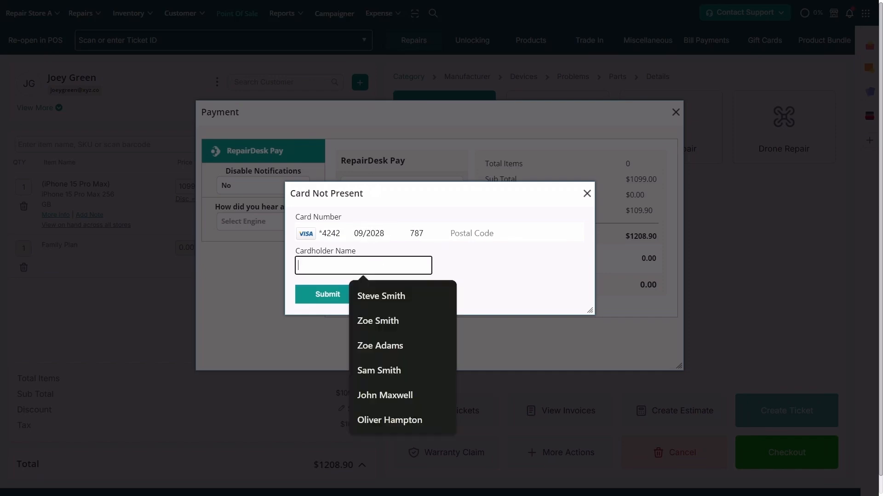
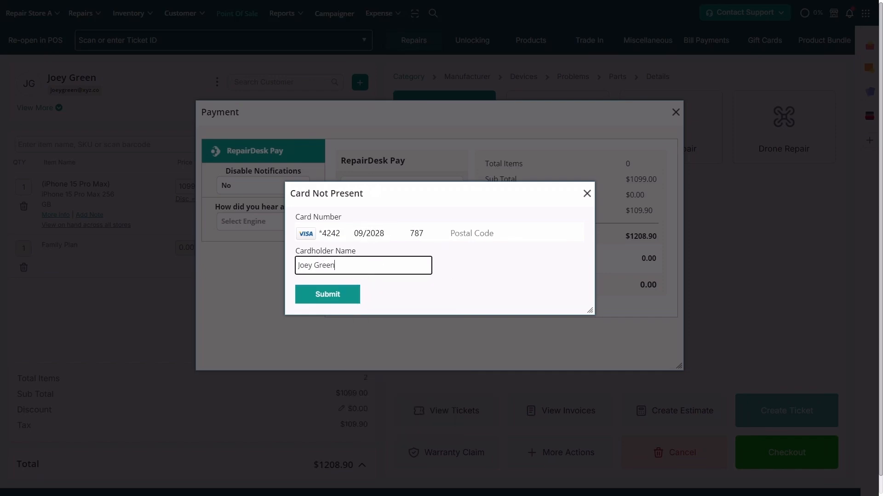
{"action": "left_click", "coordinate": [348, 298]}
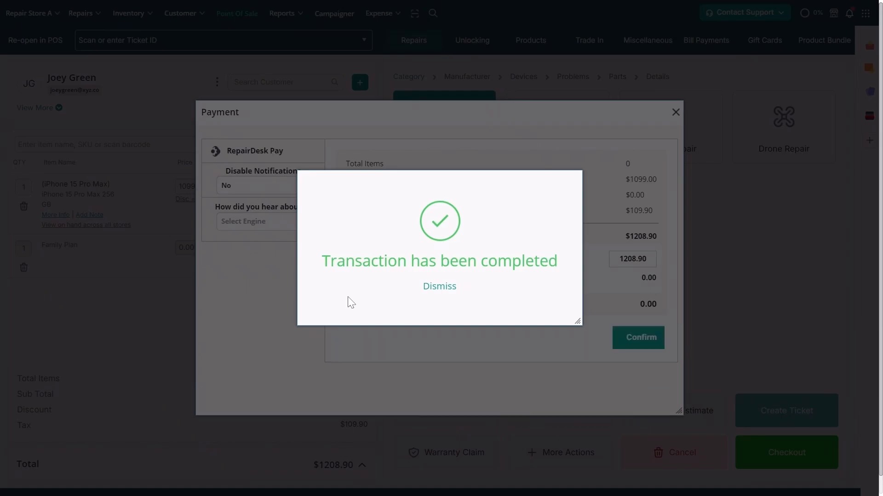
Step: Confirm the completed payment and close the post-sale options
{"action": "left_click", "coordinate": [433, 287]}
{"action": "left_click", "coordinate": [626, 348]}
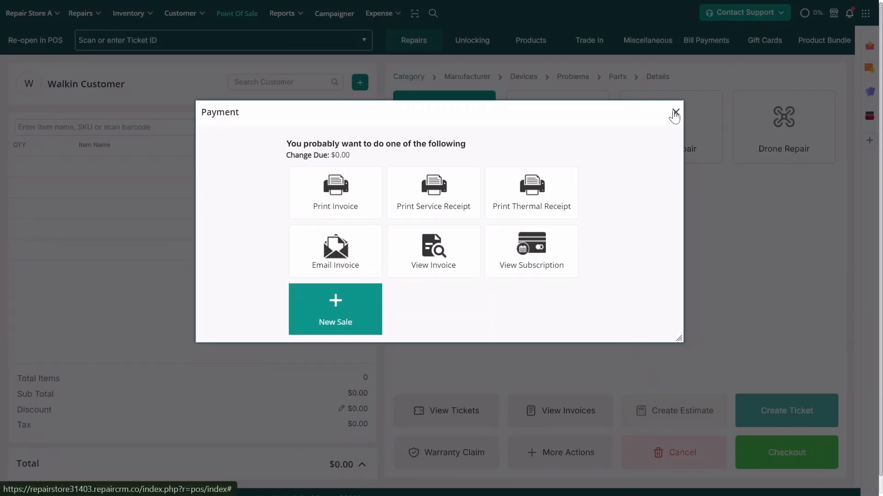
{"action": "left_click", "coordinate": [676, 112]}
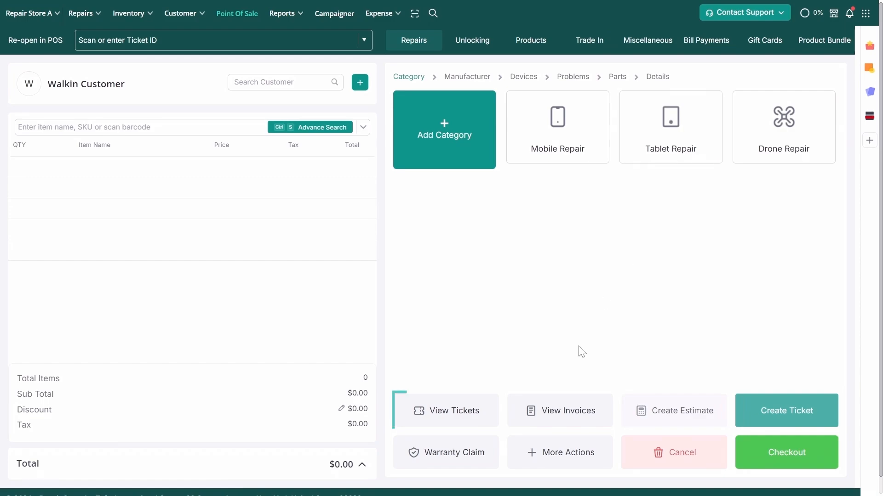
Step: Open the customer's $187.00 iPhone 12 Pro Max screen ticket Repair-105 and begin its checkout
{"action": "left_click", "coordinate": [451, 412]}
{"action": "type", "text": "Monica"}
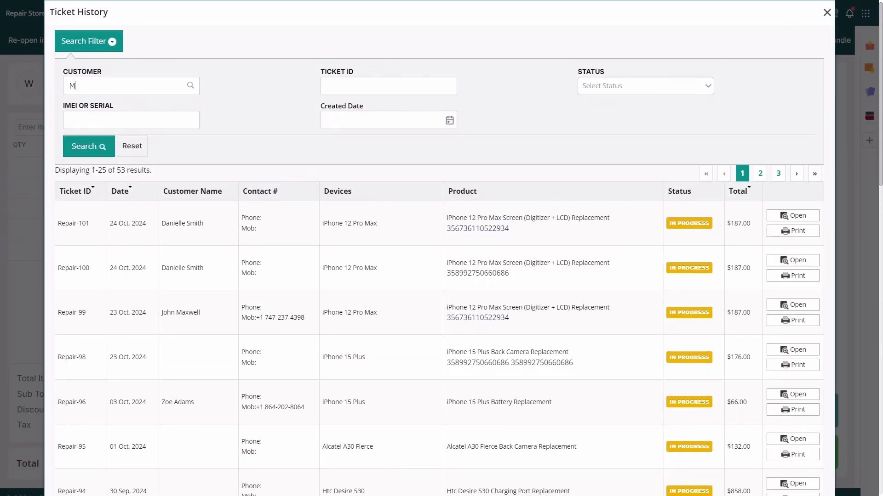
{"action": "key", "text": "Down"}
{"action": "key", "text": "Down"}
{"action": "key", "text": "Return"}
{"action": "left_click", "coordinate": [95, 147]}
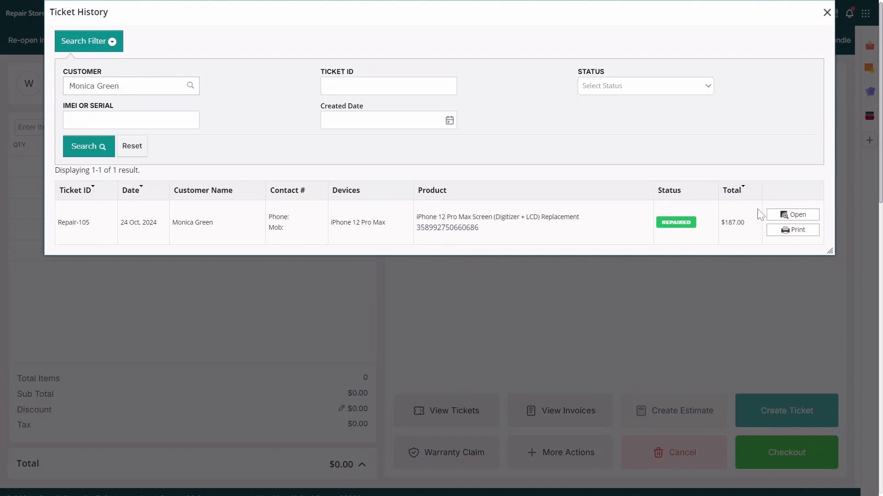
{"action": "left_click", "coordinate": [792, 215]}
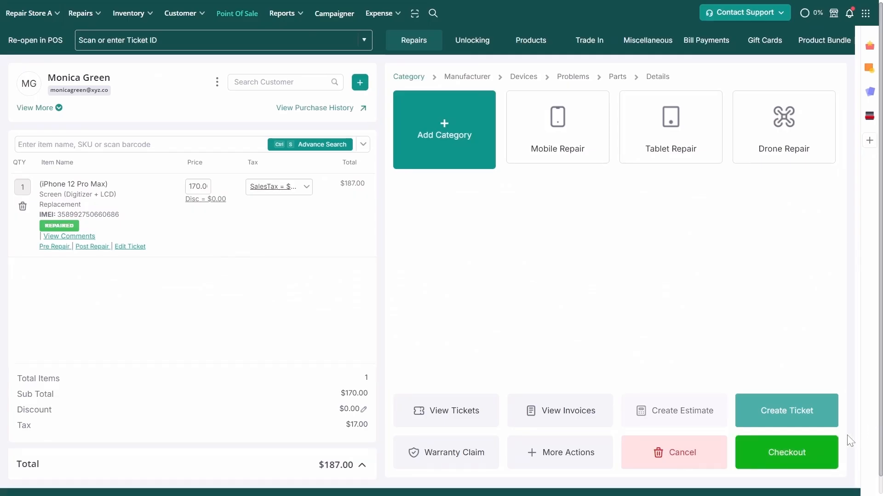
{"action": "left_click", "coordinate": [815, 448]}
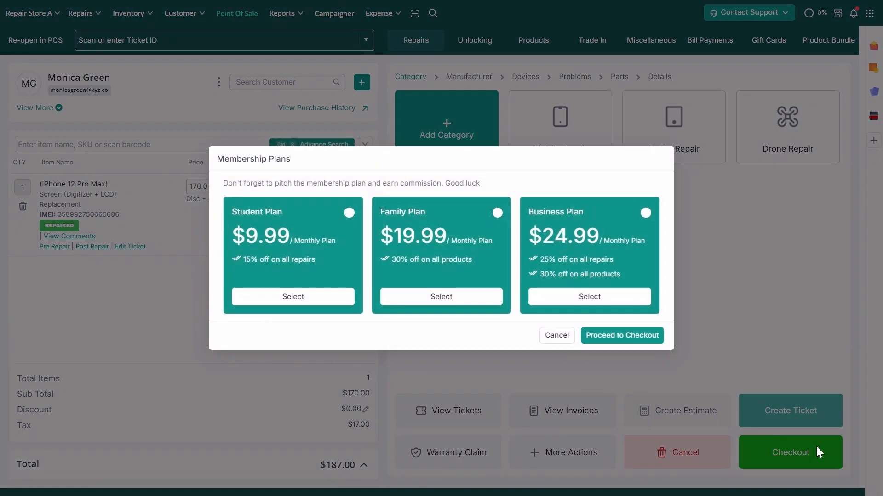
Step: Add the Family Plan for the Apple iPhone 12 Pro Max to the cart and proceed to checkout
{"action": "left_click", "coordinate": [501, 253]}
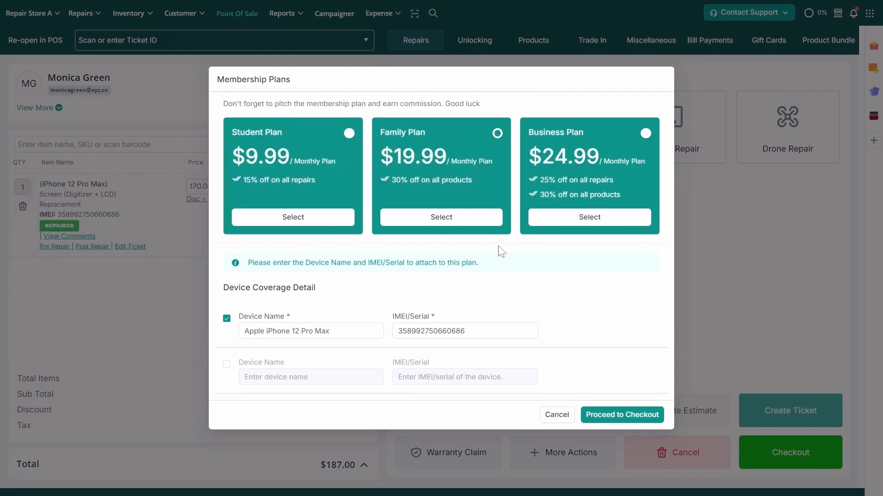
{"action": "left_click", "coordinate": [611, 415]}
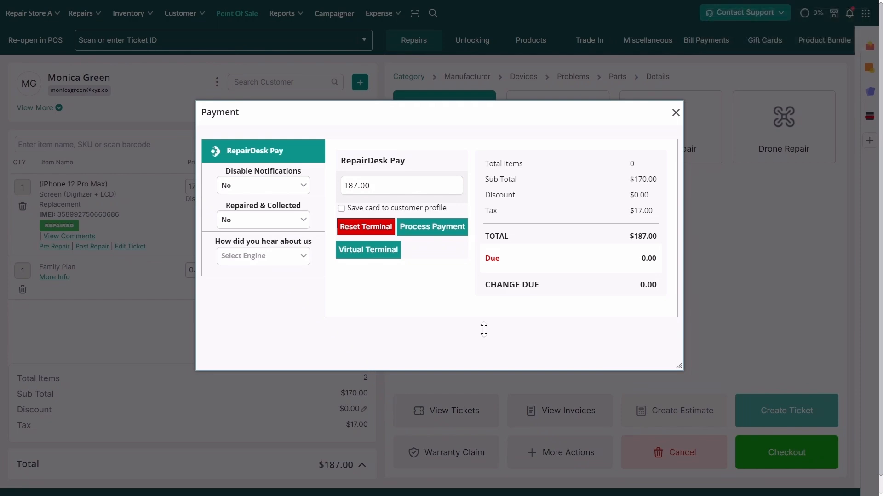
Step: Pay by Virtual Terminal card: skip the policy, enter the card details and cardholder's name, and submit
{"action": "left_click", "coordinate": [392, 252]}
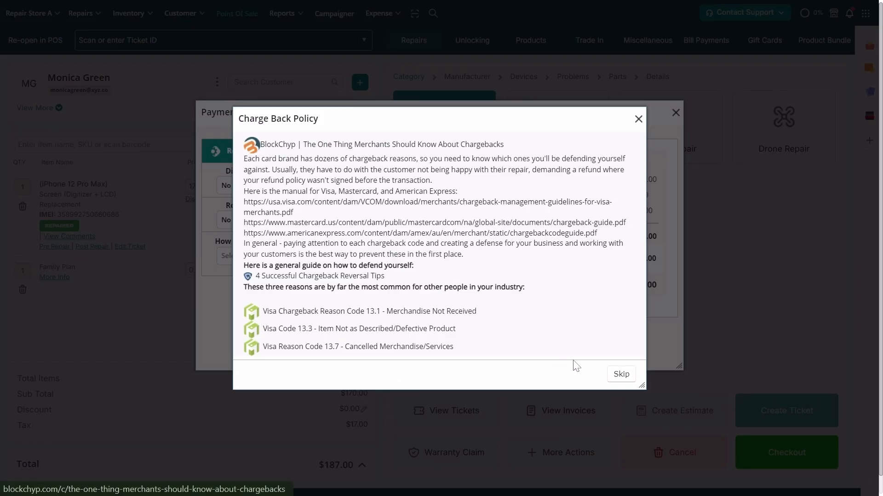
{"action": "left_click", "coordinate": [621, 375]}
{"action": "type", "text": "4242424242424242"}
{"action": "type", "text": "09/2028"}
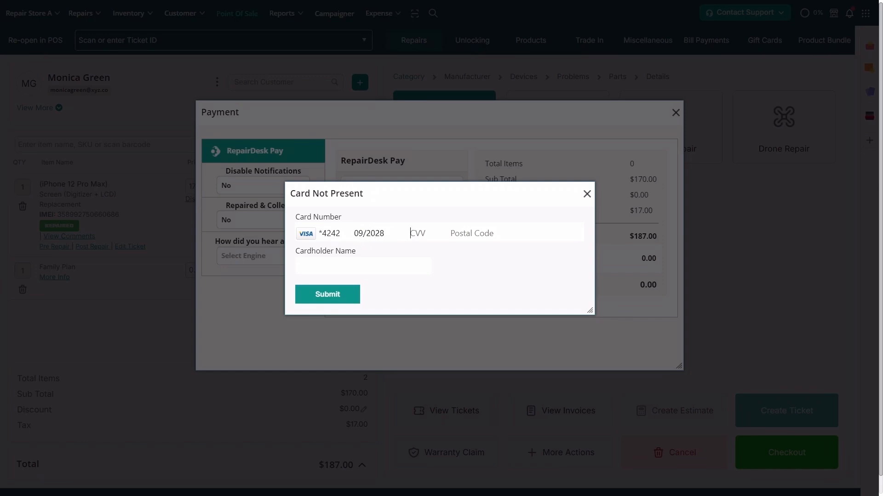
{"action": "type", "text": "787"}
{"action": "left_click", "coordinate": [364, 266]}
{"action": "left_click", "coordinate": [343, 294]}
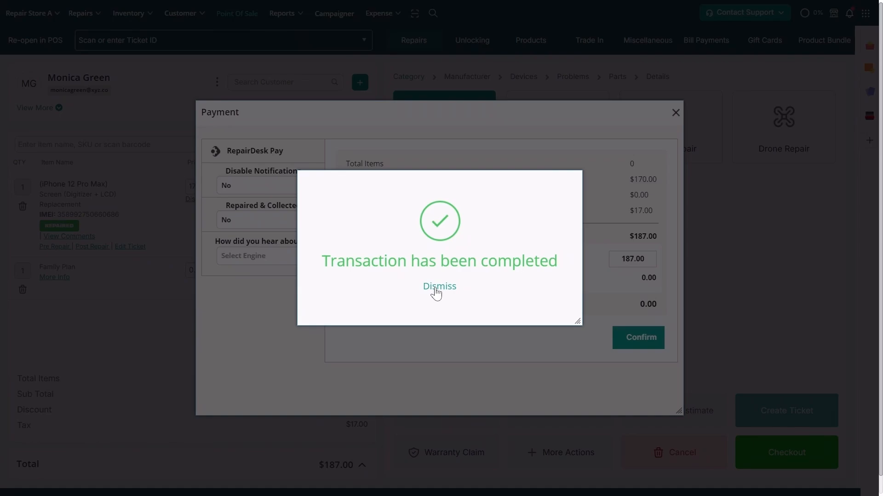
Step: Confirm the sale, cancel invoice printing, and view the new Family Plan subscription #016
{"action": "left_click", "coordinate": [434, 289]}
{"action": "left_click", "coordinate": [619, 337]}
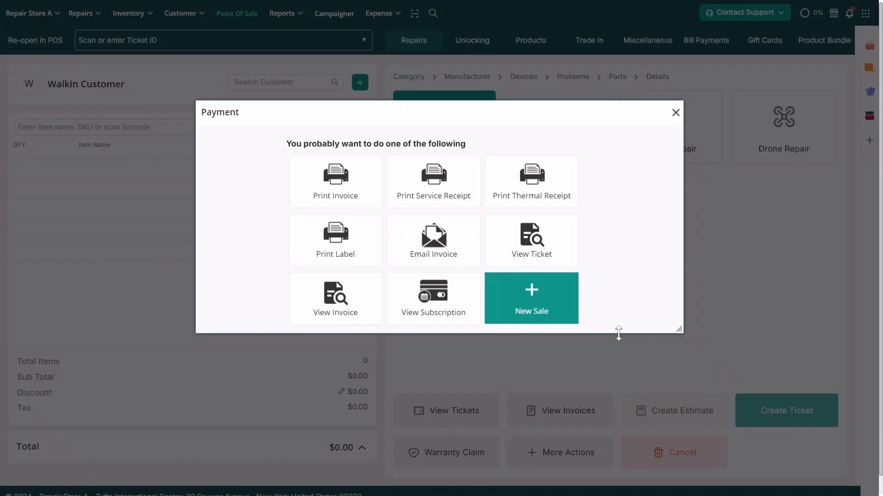
{"action": "left_click", "coordinate": [349, 199]}
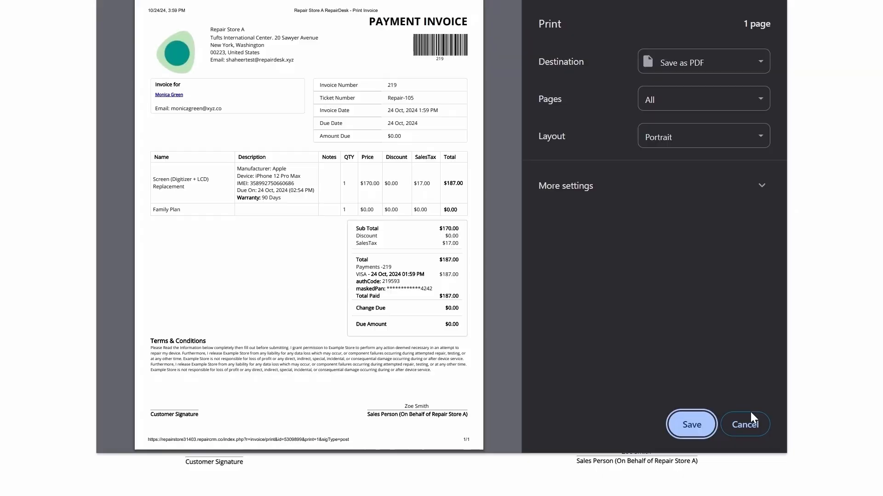
{"action": "left_click", "coordinate": [751, 415]}
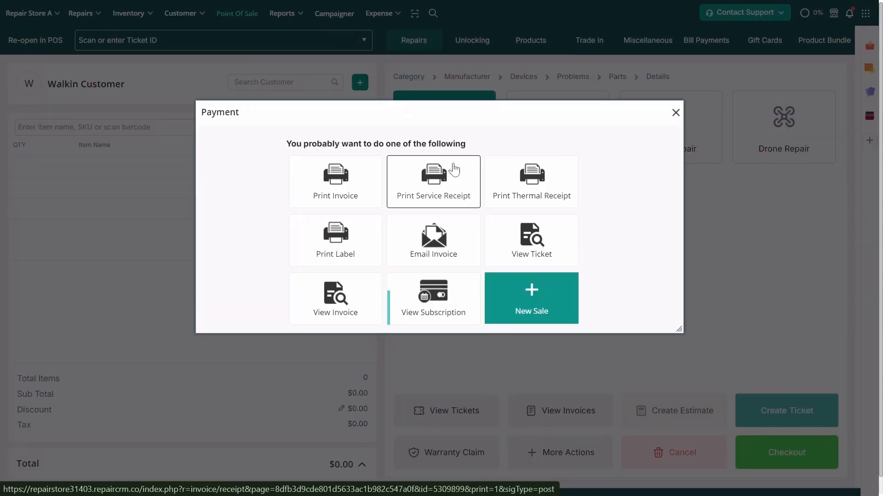
{"action": "left_click", "coordinate": [457, 301]}
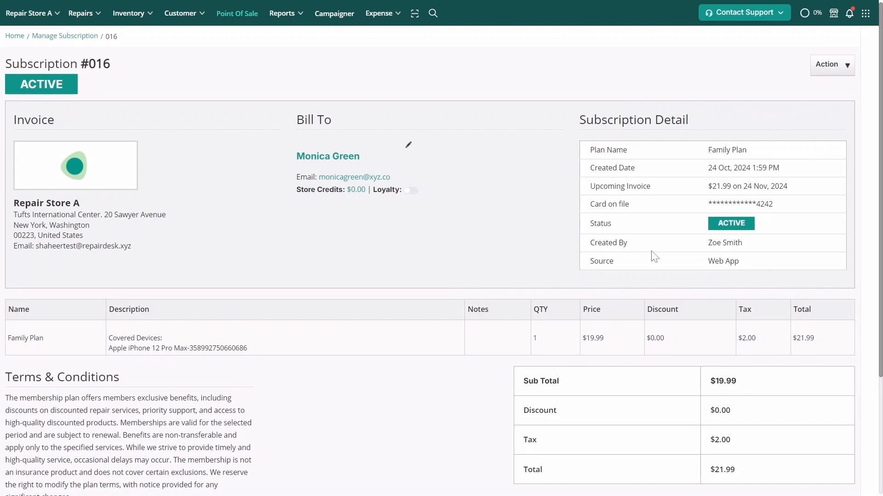
{"action": "left_click", "coordinate": [839, 73]}
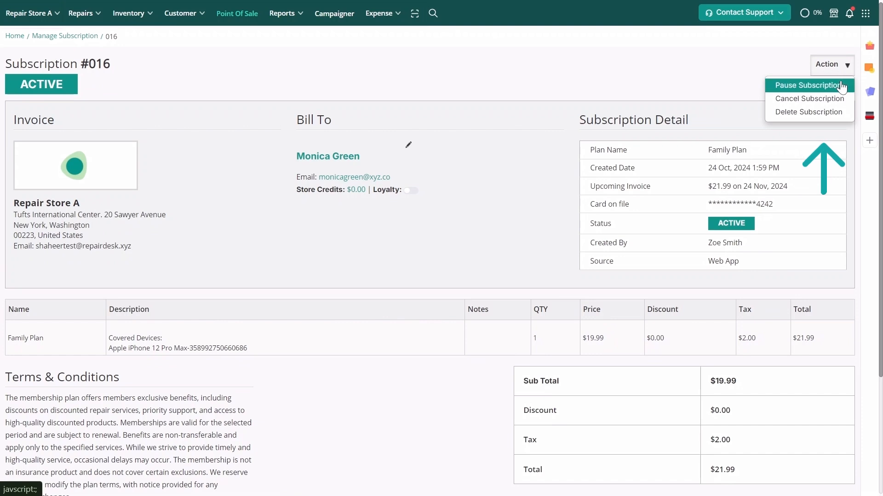
Step: Close subscription #016's action list and navigate to Repairs > Manage Recurring Billing
{"action": "left_click", "coordinate": [723, 88]}
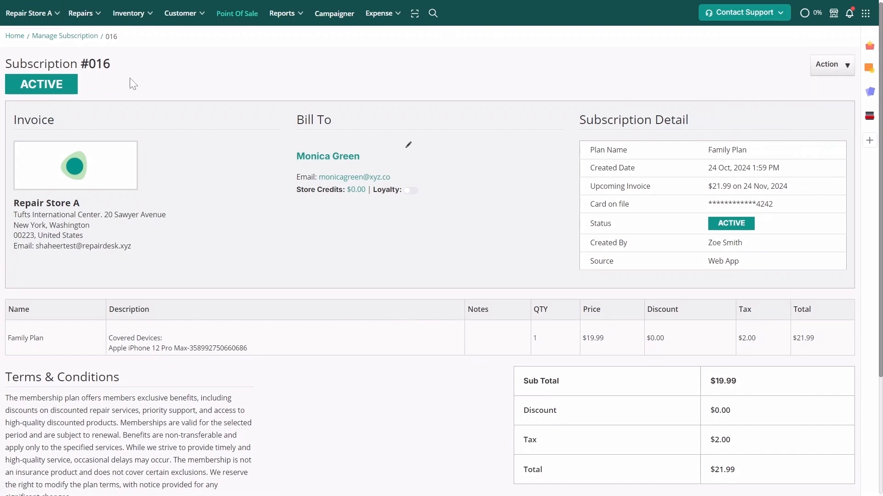
{"action": "left_click", "coordinate": [90, 24]}
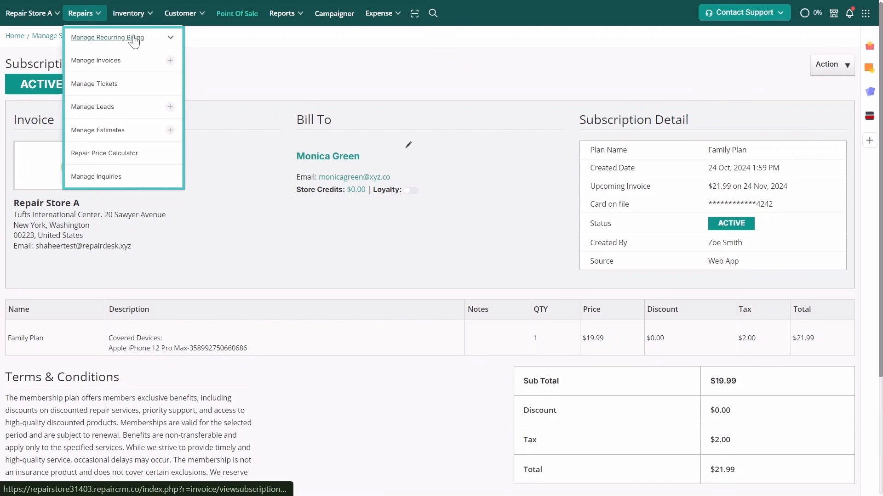
{"action": "left_click", "coordinate": [169, 38]}
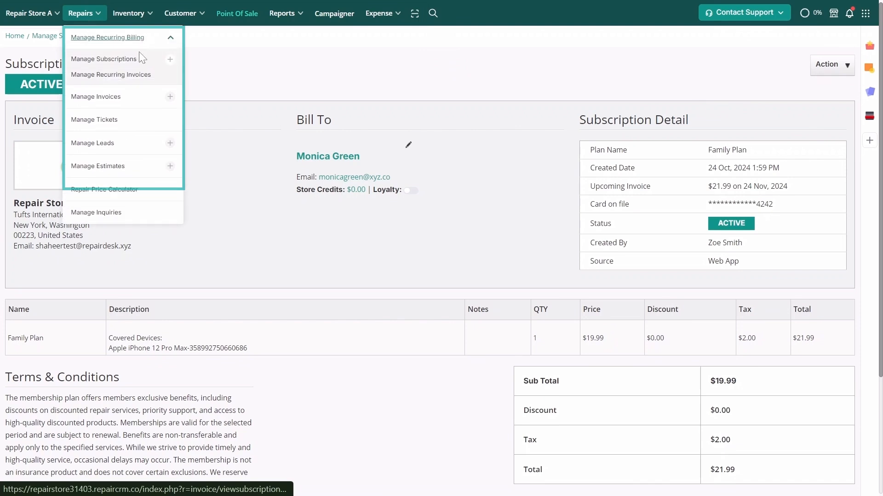
Step: Filter Manage Subscriptions to Family Plan, showing 9 subscriptions: 8 active, 1 cancelled
{"action": "left_click", "coordinate": [131, 60]}
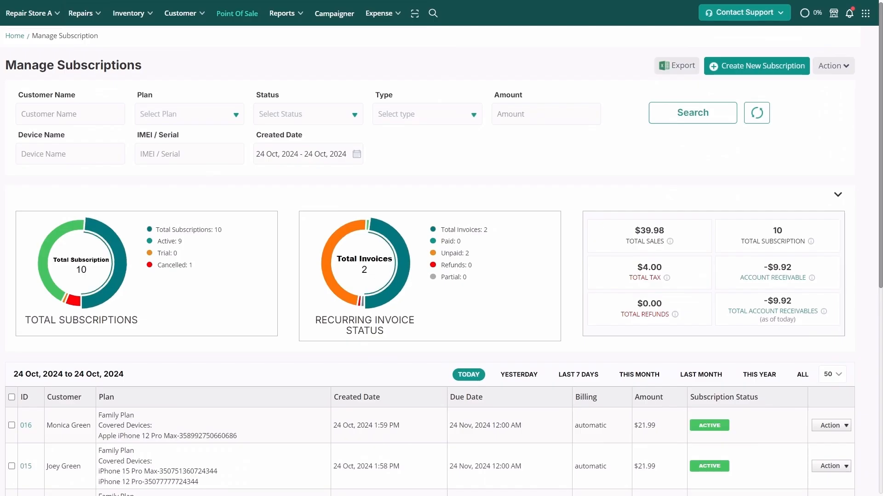
{"action": "left_click", "coordinate": [113, 116]}
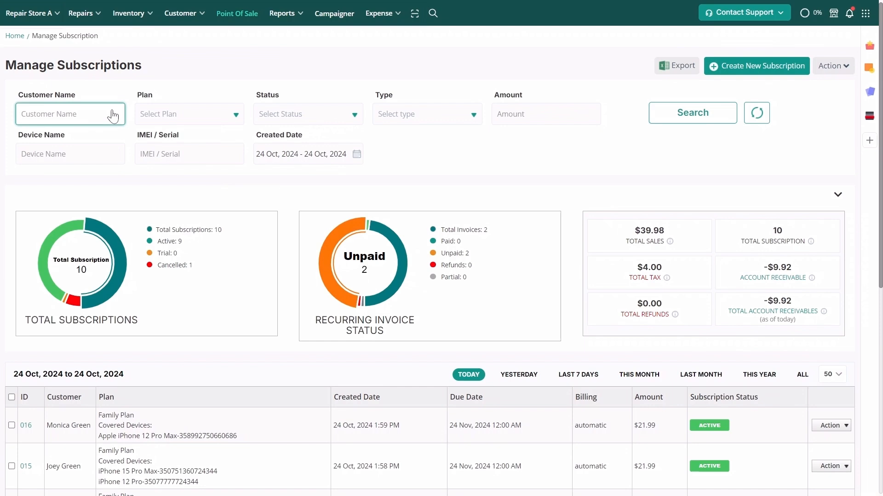
{"action": "left_click", "coordinate": [156, 115]}
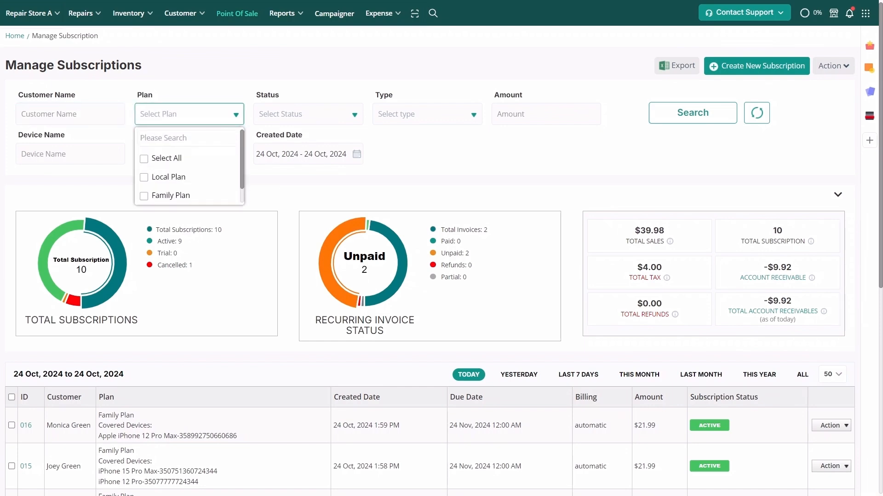
{"action": "left_click", "coordinate": [171, 197]}
{"action": "left_click", "coordinate": [684, 120]}
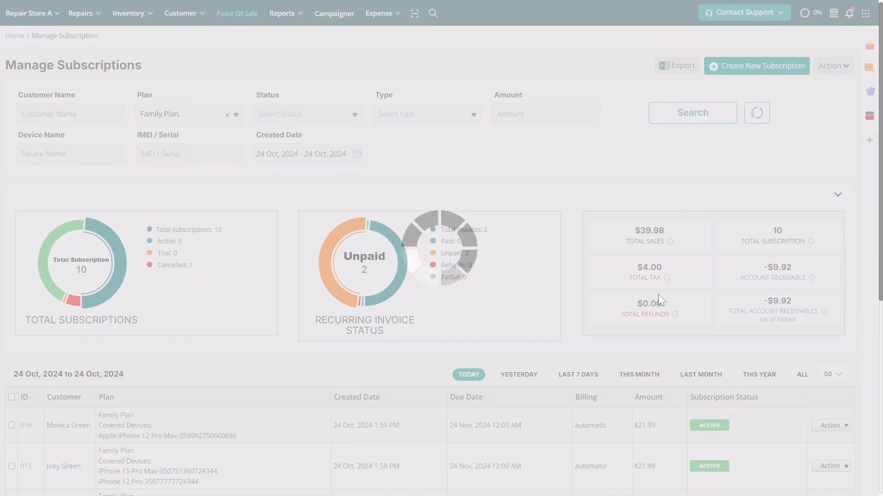
{"action": "scroll", "coordinate": [659, 296], "scroll_direction": "down", "scroll_amount": 2}
{"action": "scroll", "coordinate": [660, 299], "scroll_direction": "down", "scroll_amount": 3}
{"action": "scroll", "coordinate": [660, 300], "scroll_direction": "up", "scroll_amount": 5}
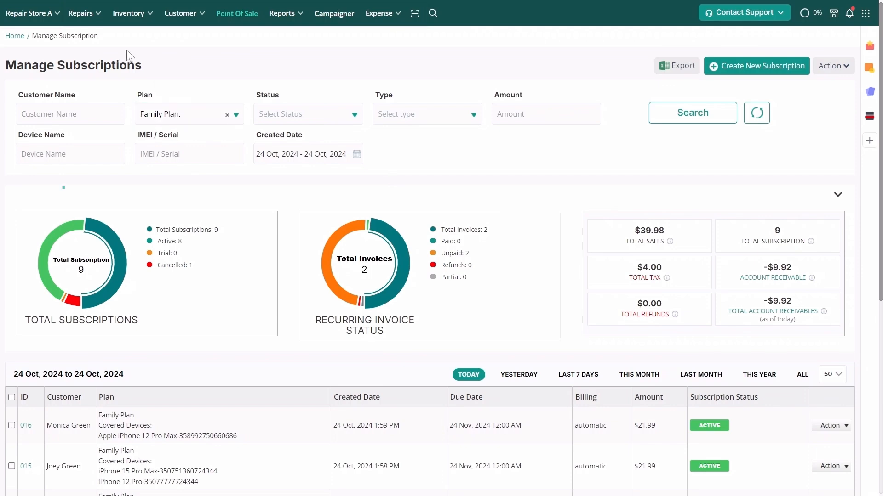
{"action": "mouse_move", "coordinate": [84, 14]}
{"action": "left_click", "coordinate": [170, 41]}
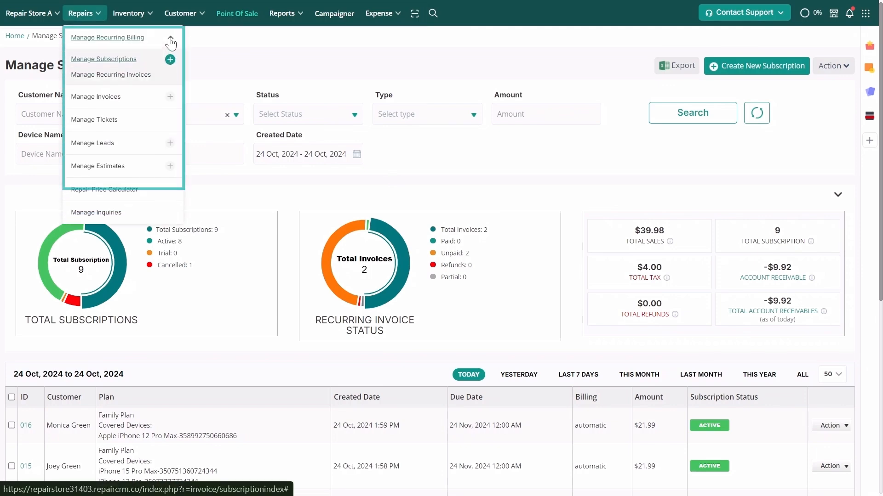
Step: From Manage Subscriptions, view the recurring invoices of subscription 012
{"action": "left_click", "coordinate": [136, 77]}
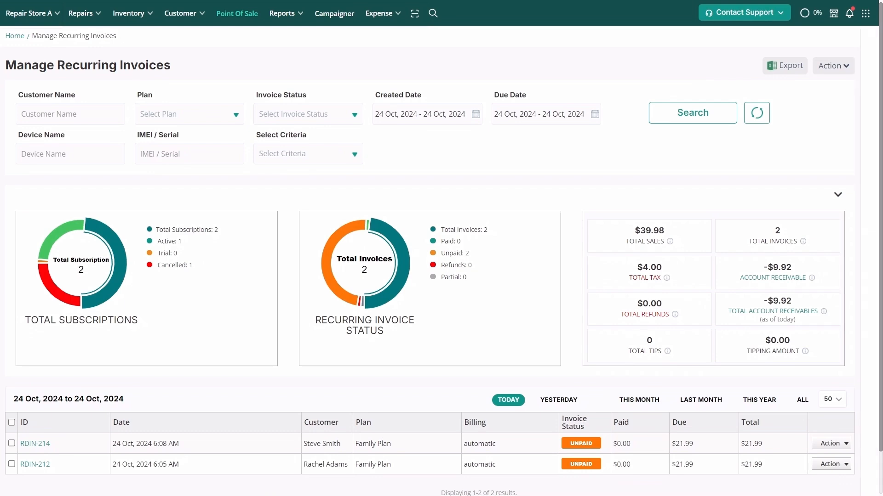
{"action": "left_click", "coordinate": [76, 13]}
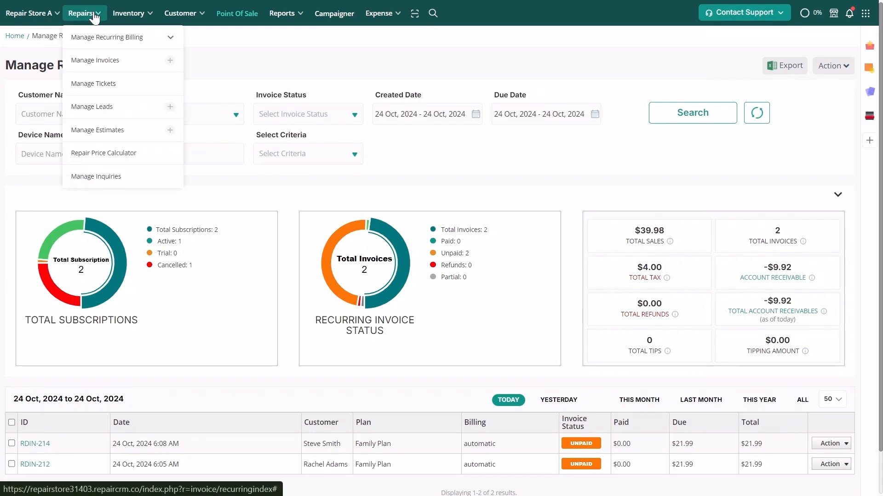
{"action": "left_click", "coordinate": [170, 38]}
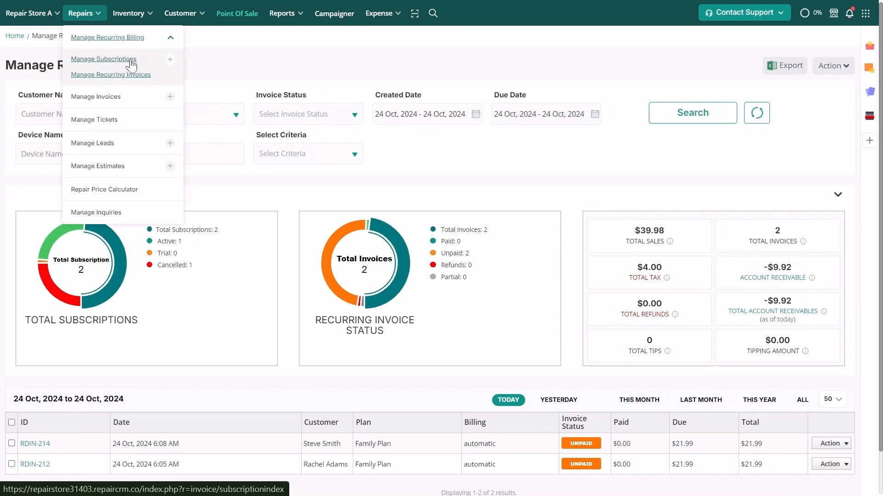
{"action": "left_click", "coordinate": [105, 59]}
{"action": "scroll", "coordinate": [284, 231], "scroll_direction": "down", "scroll_amount": 5}
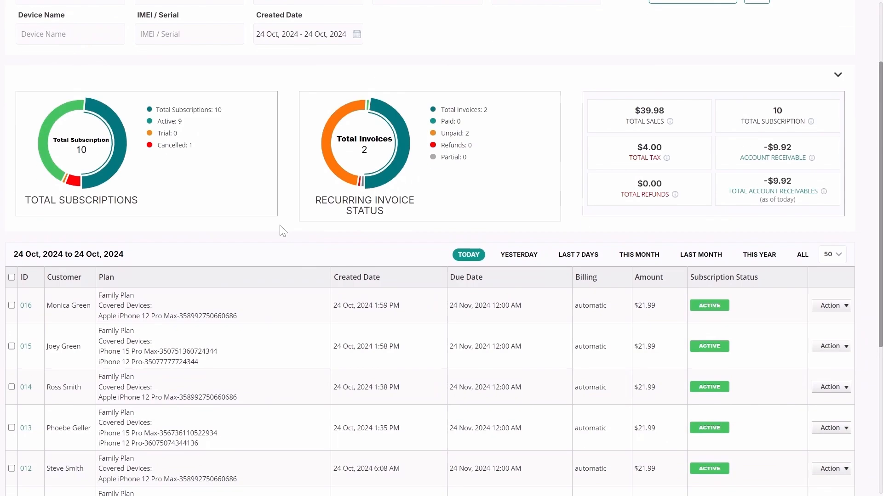
{"action": "left_click", "coordinate": [826, 341]}
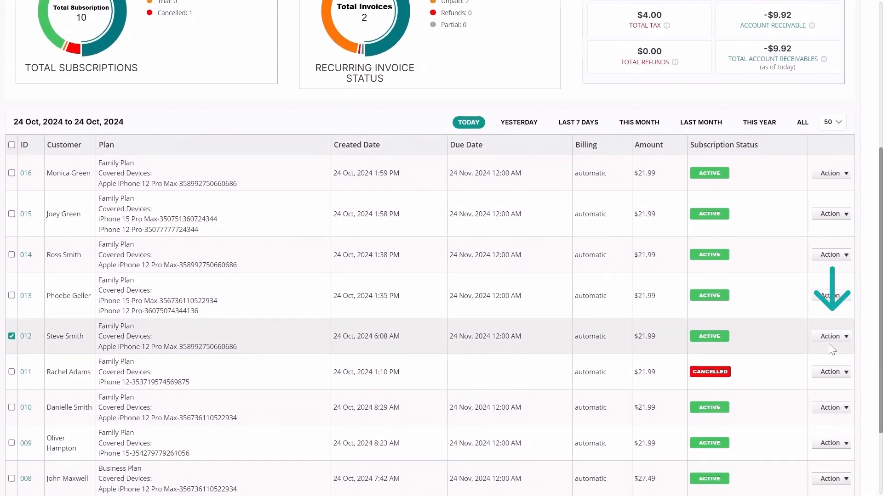
{"action": "left_click", "coordinate": [814, 401]}
Step: Open the email form for invoice RDIN-214, close it unsent, and deselect the row
{"action": "left_click", "coordinate": [823, 408]}
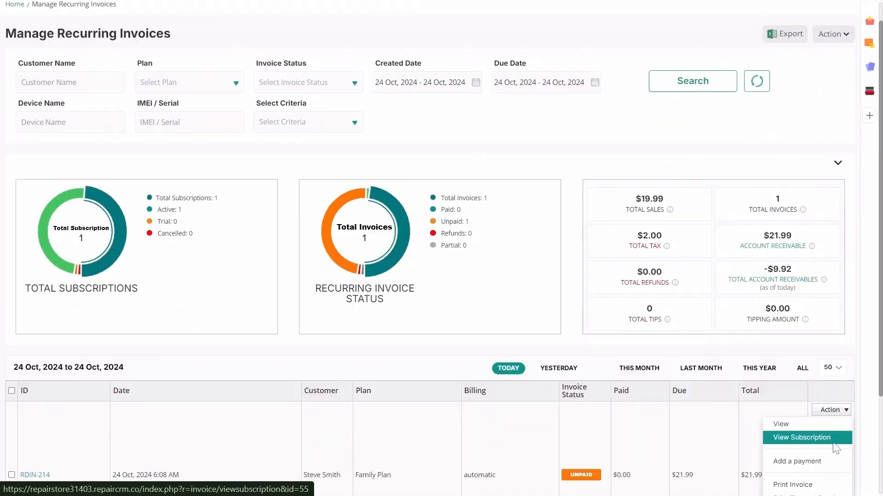
{"action": "scroll", "coordinate": [823, 322], "scroll_direction": "down", "scroll_amount": 3}
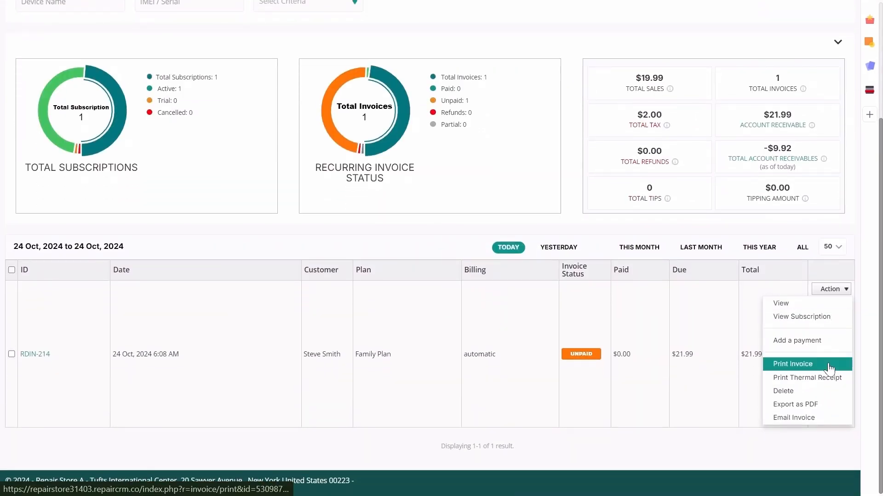
{"action": "left_click", "coordinate": [825, 418]}
{"action": "left_click", "coordinate": [610, 184]}
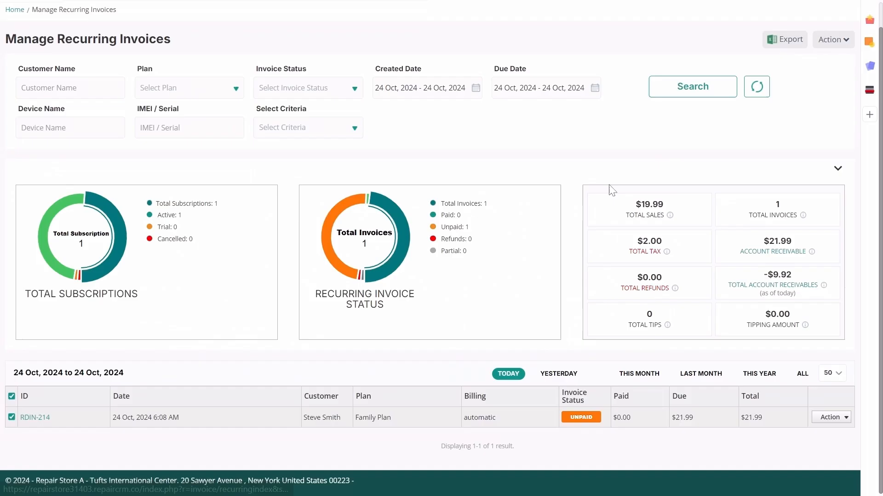
{"action": "left_click", "coordinate": [825, 424]}
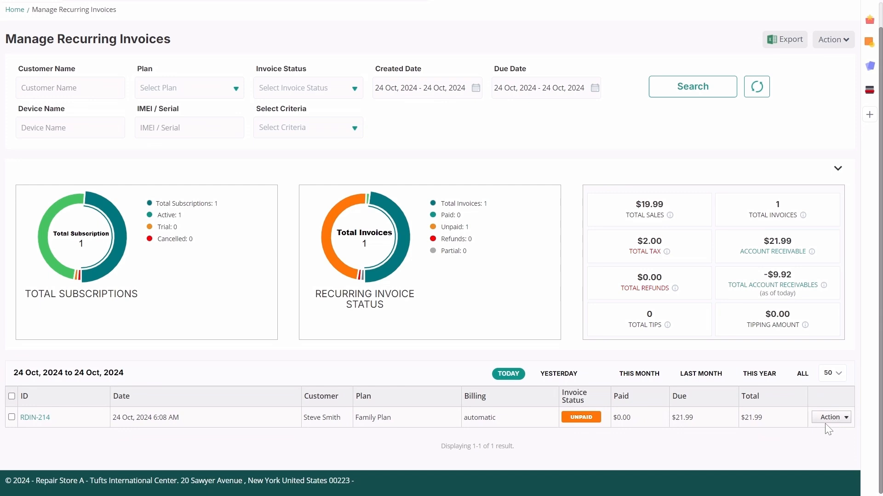
{"action": "left_click", "coordinate": [830, 417]}
{"action": "scroll", "coordinate": [790, 390], "scroll_direction": "down", "scroll_amount": 3}
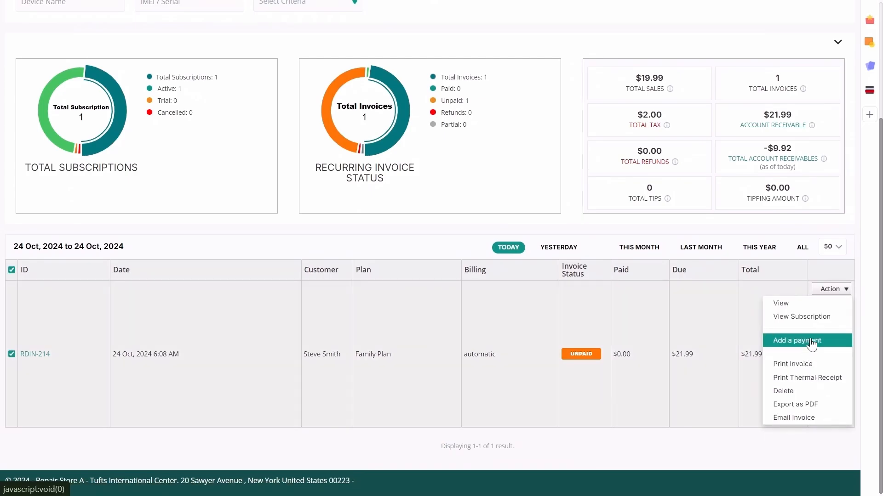
{"action": "left_click", "coordinate": [809, 341]}
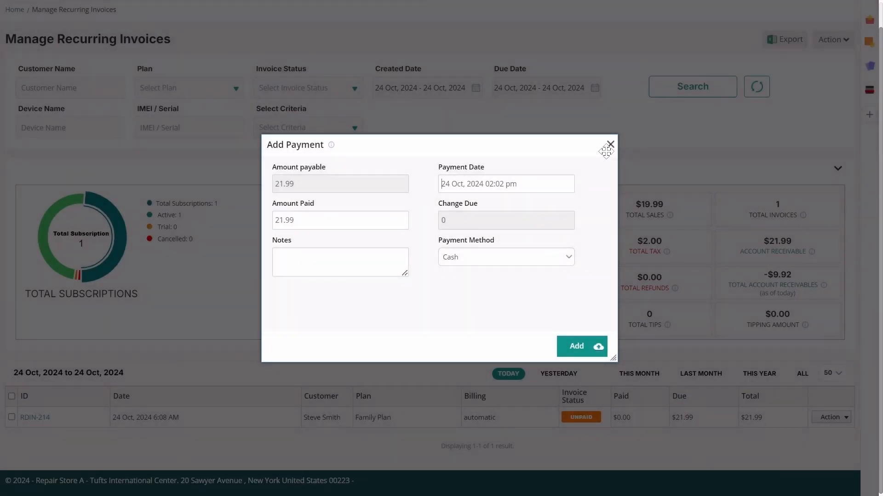
{"action": "left_click", "coordinate": [610, 145]}
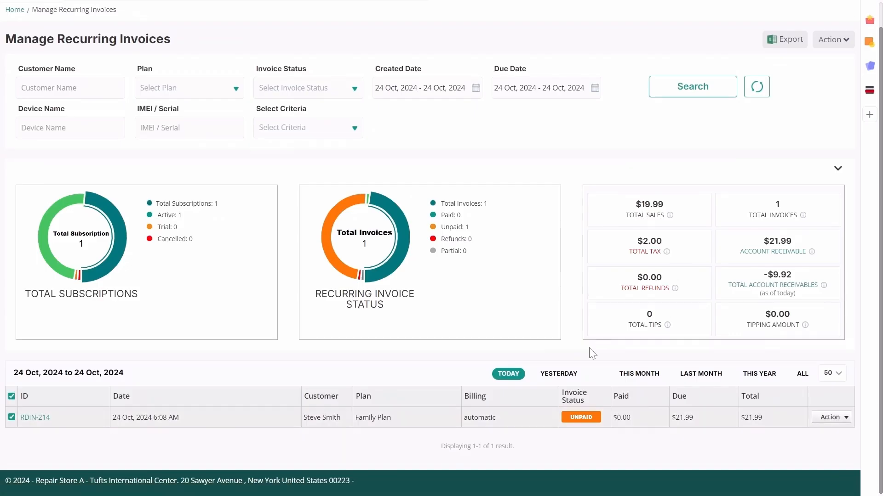
{"action": "scroll", "coordinate": [588, 351], "scroll_direction": "up", "scroll_amount": 1}
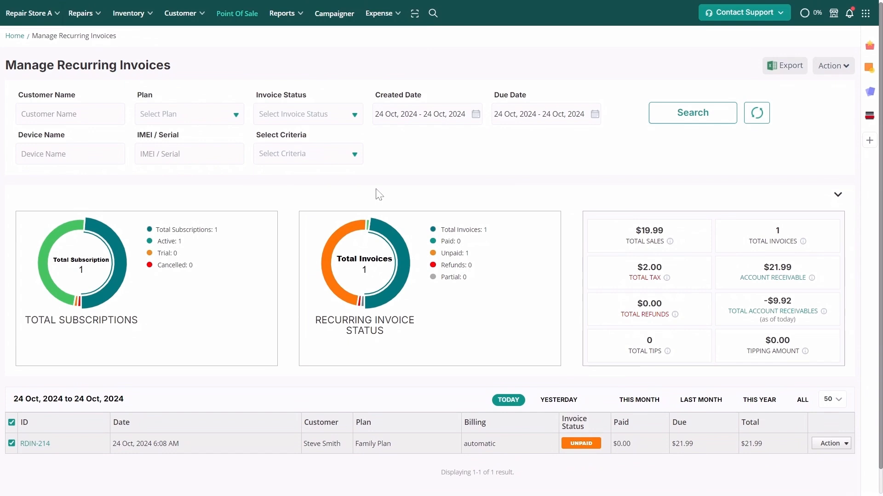
Step: Load the Family Plan member as the Point of Sale customer and close their membership details
{"action": "left_click", "coordinate": [241, 14]}
{"action": "left_click", "coordinate": [335, 82]}
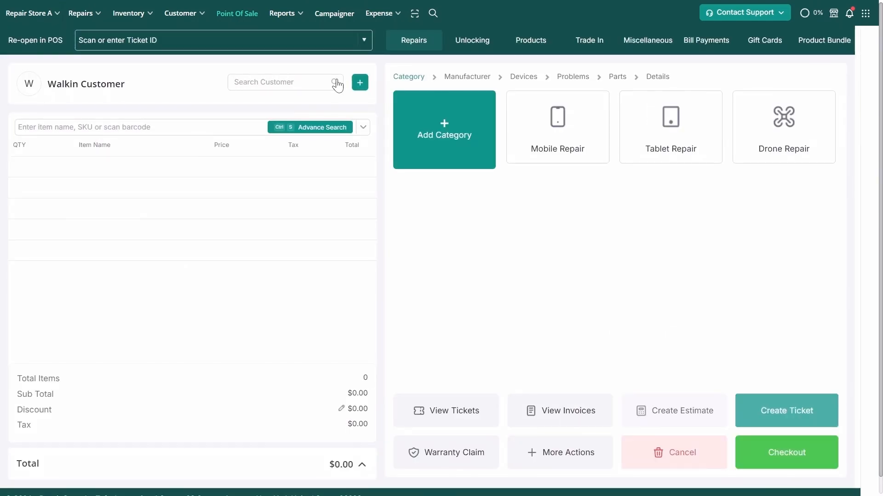
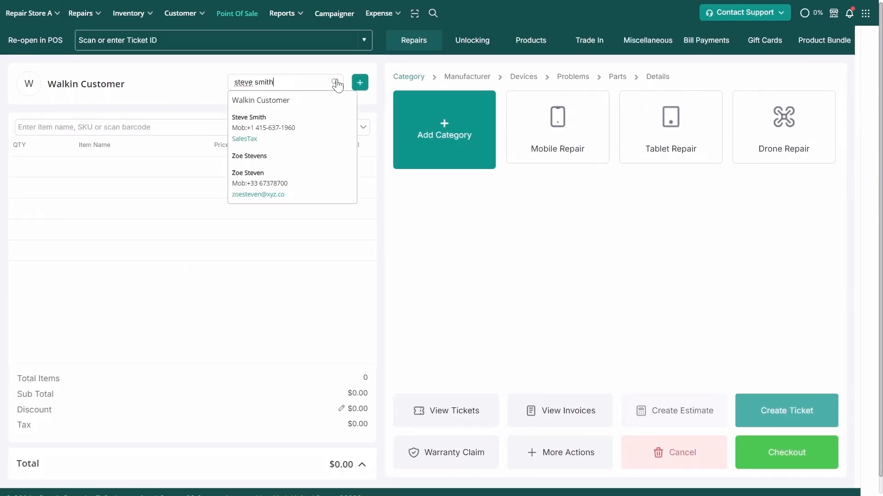
{"action": "left_click", "coordinate": [335, 128]}
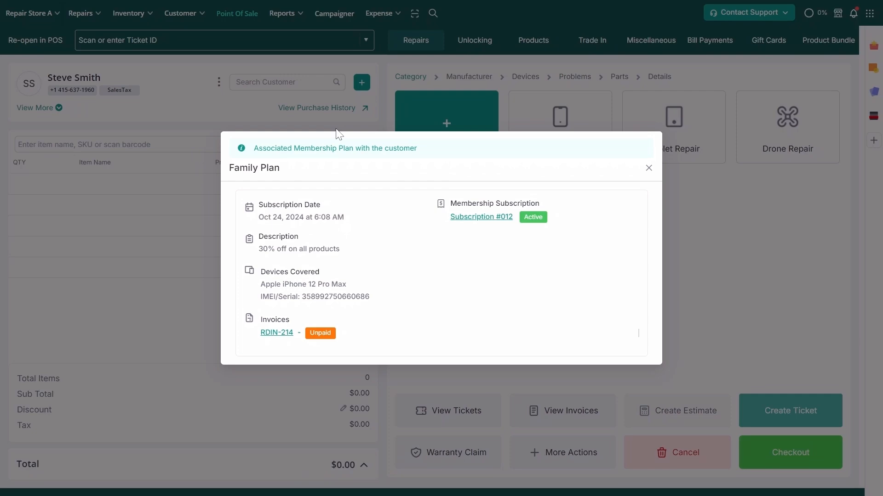
{"action": "left_click", "coordinate": [649, 169]}
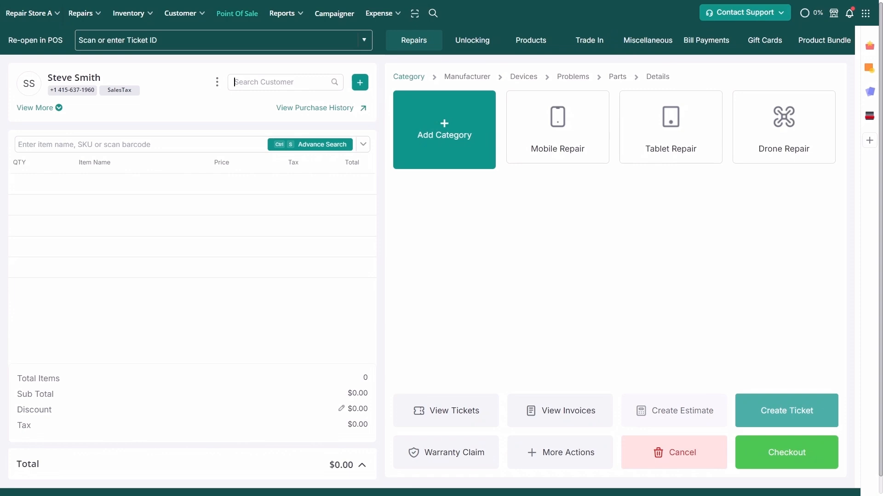
{"action": "left_click", "coordinate": [295, 15]}
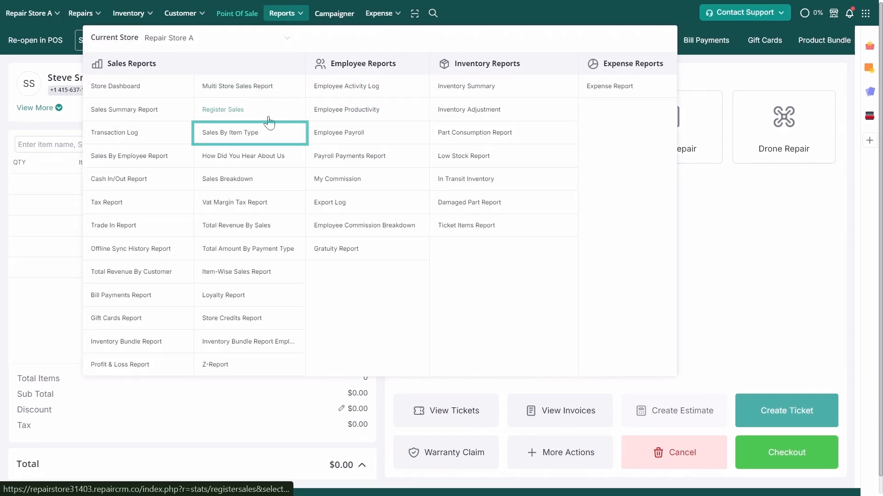
Step: Run Sales By Item Type for Membership Plans: Family Plan (11), Business Plan (1), $39.98 total
{"action": "left_click", "coordinate": [249, 134]}
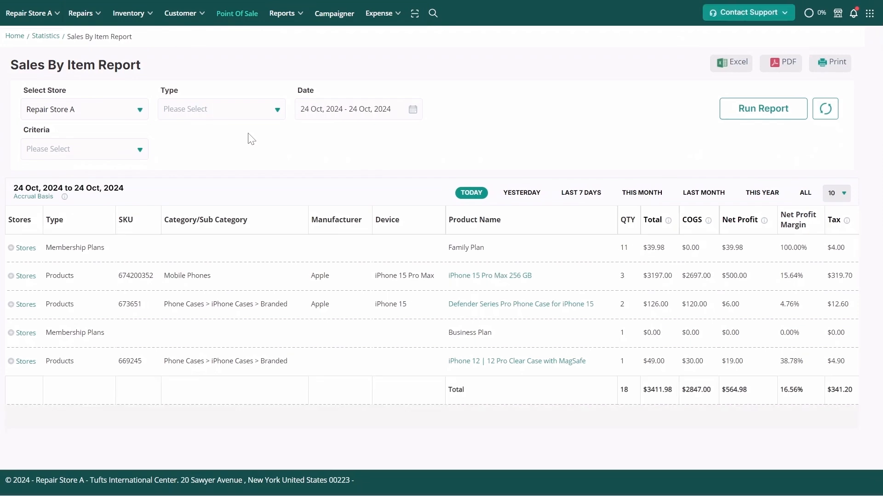
{"action": "left_click", "coordinate": [247, 119]}
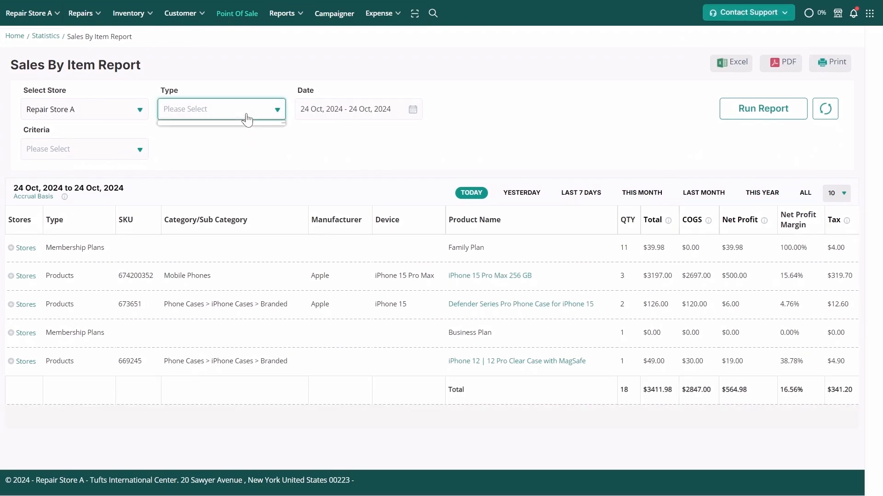
{"action": "scroll", "coordinate": [244, 139], "scroll_direction": "down", "scroll_amount": 3}
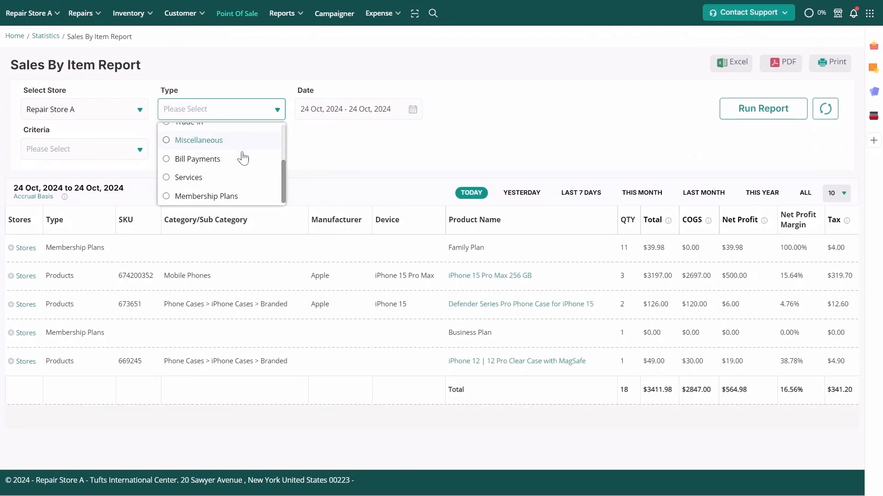
{"action": "left_click", "coordinate": [239, 198]}
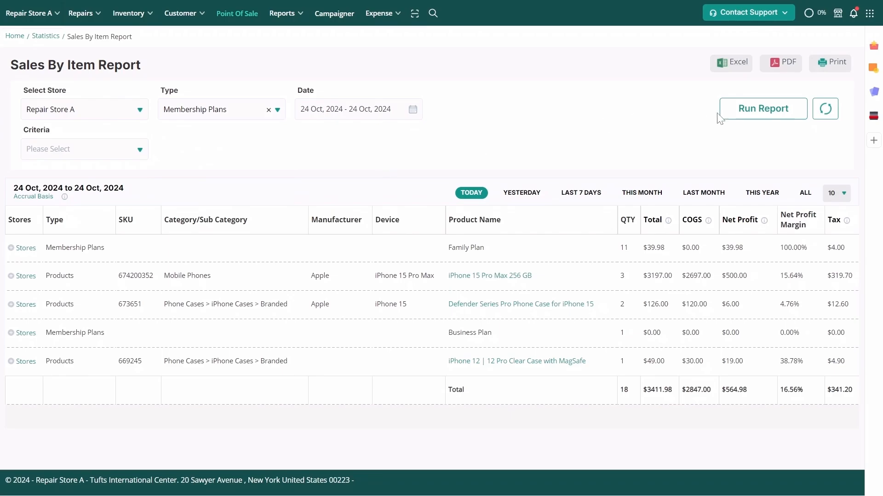
{"action": "left_click", "coordinate": [739, 109]}
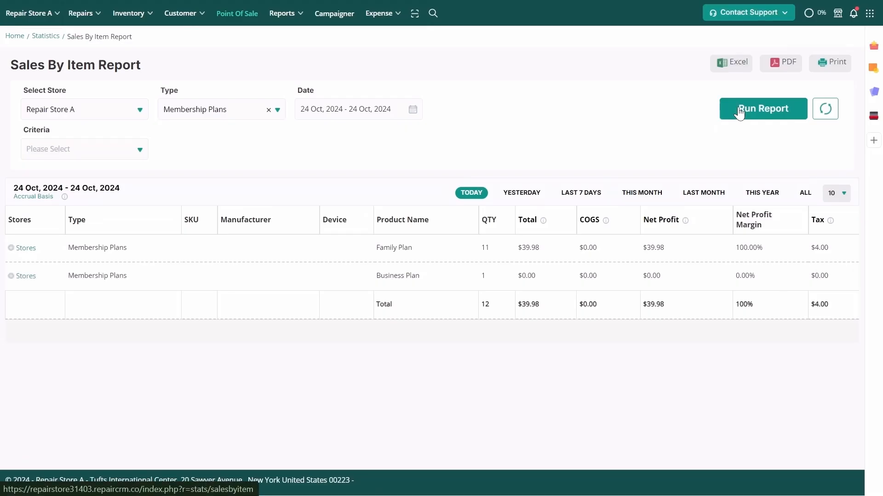